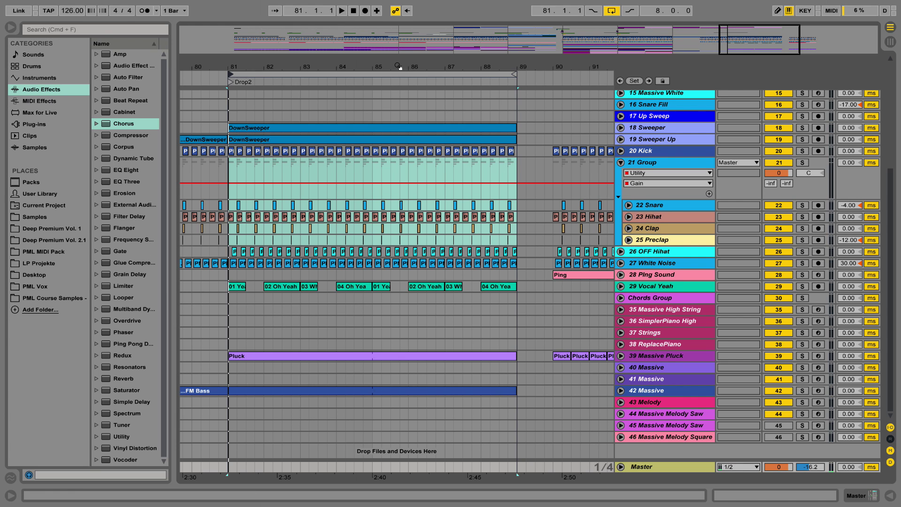
Step: Play the arrangement from the Snare Buildup, Drop and Strings locators
drag(398, 66, 499, 57)
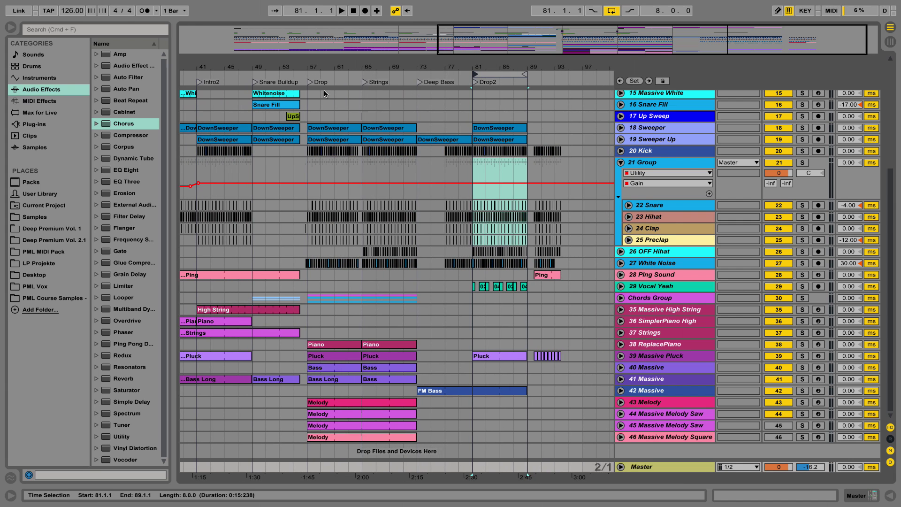
drag(324, 64, 383, 53)
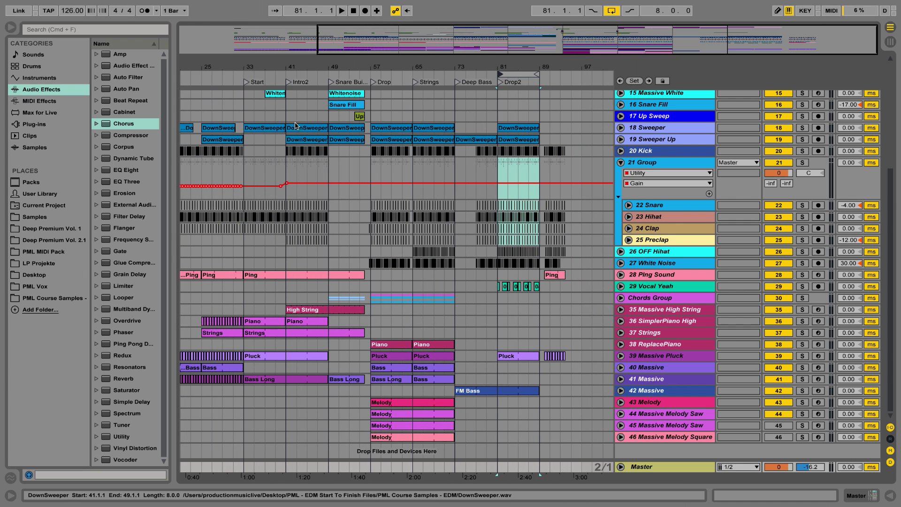
click(330, 83)
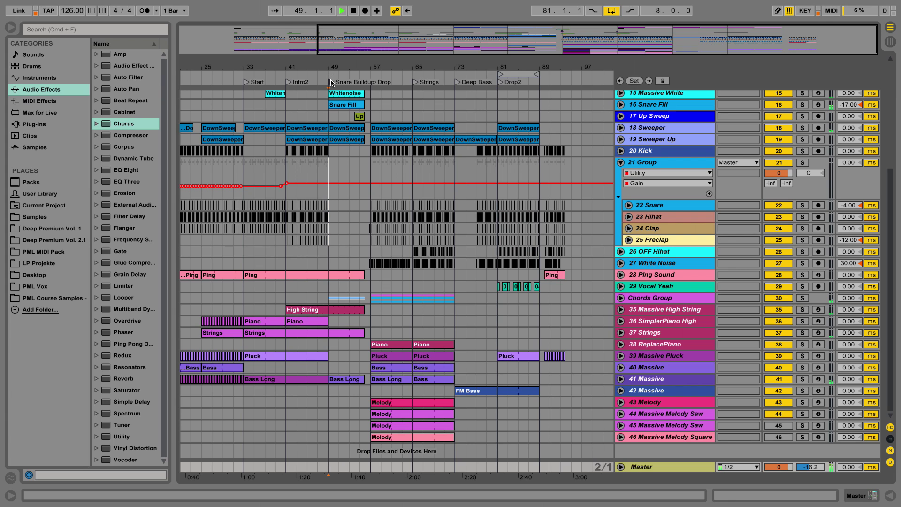
click(374, 83)
click(414, 82)
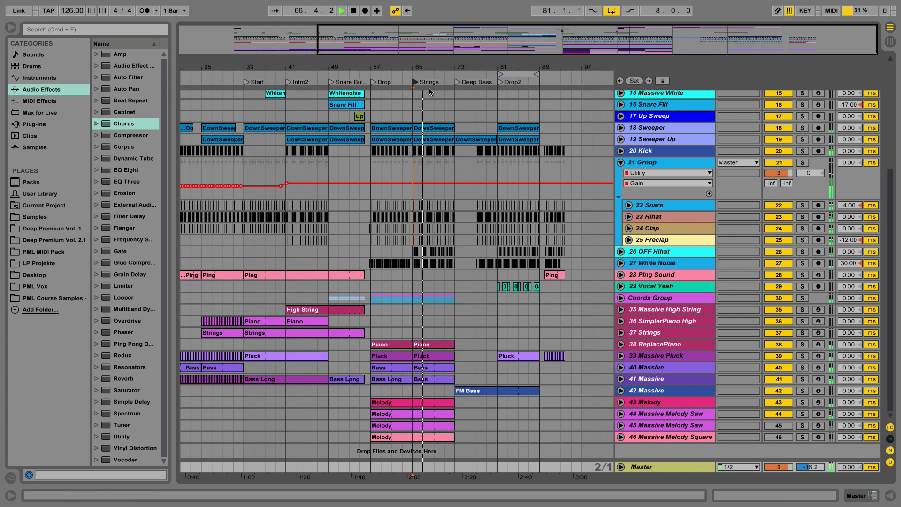
key(space)
Step: Copy one kick clip from the 20 Kick track to empty space at bar 97 and unfold the track
drag(477, 68, 433, 169)
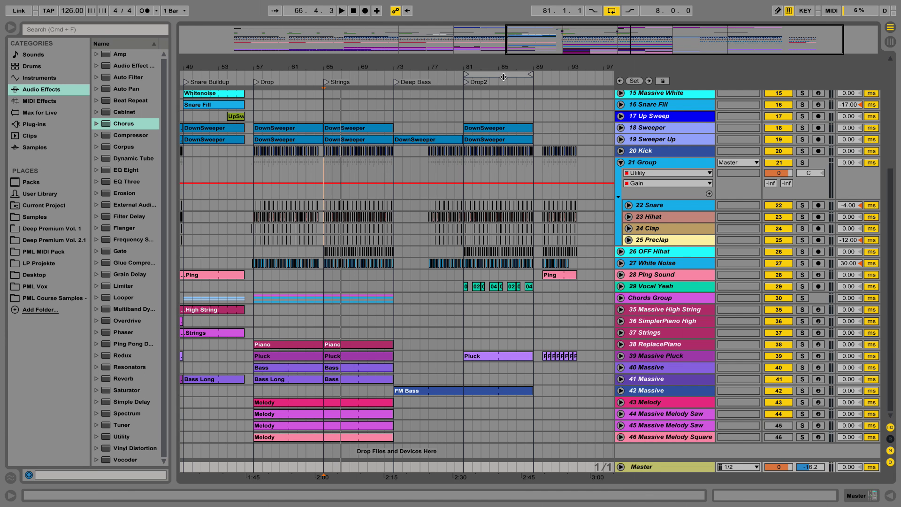
drag(502, 68, 190, 67)
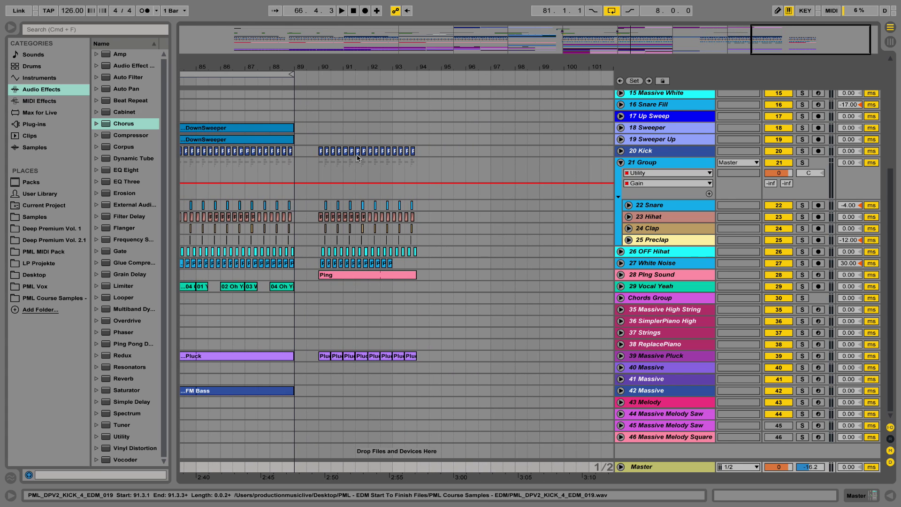
drag(493, 65, 429, 71)
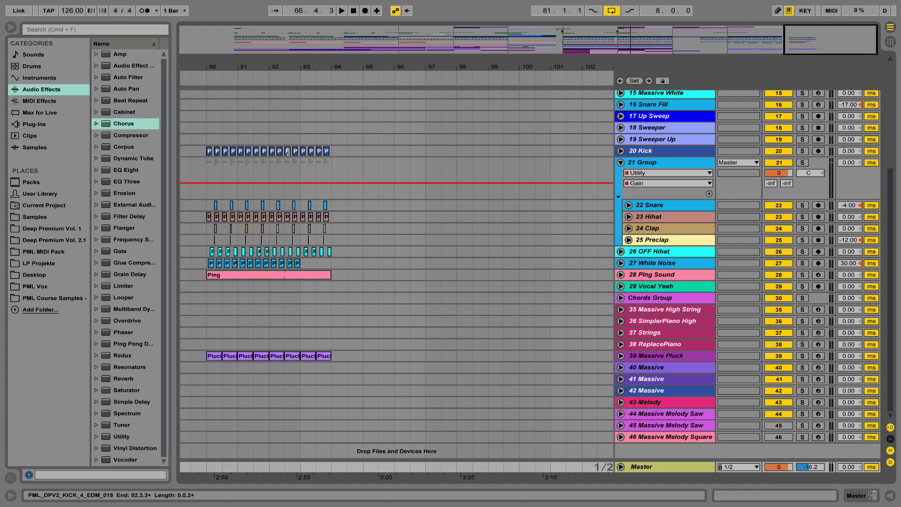
click(337, 156)
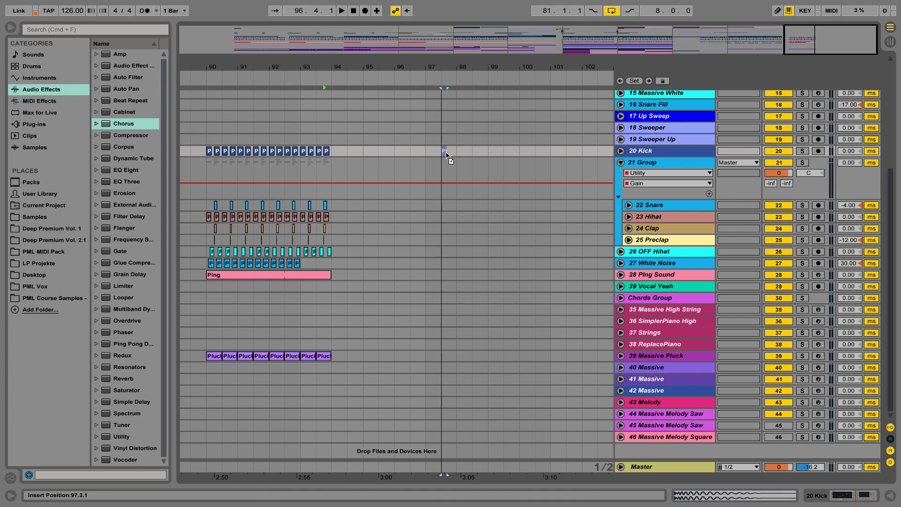
click(426, 152)
key(super+v)
drag(443, 68, 329, 68)
click(621, 151)
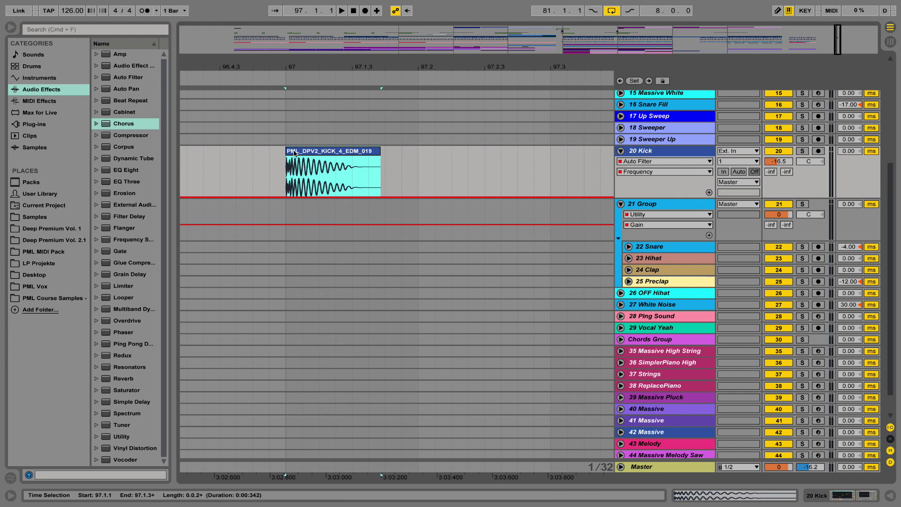
Step: Browse the 01_KICK samples in Deep Premium Vol. 2.1 with a widened file list, and hide the browser when done
click(38, 240)
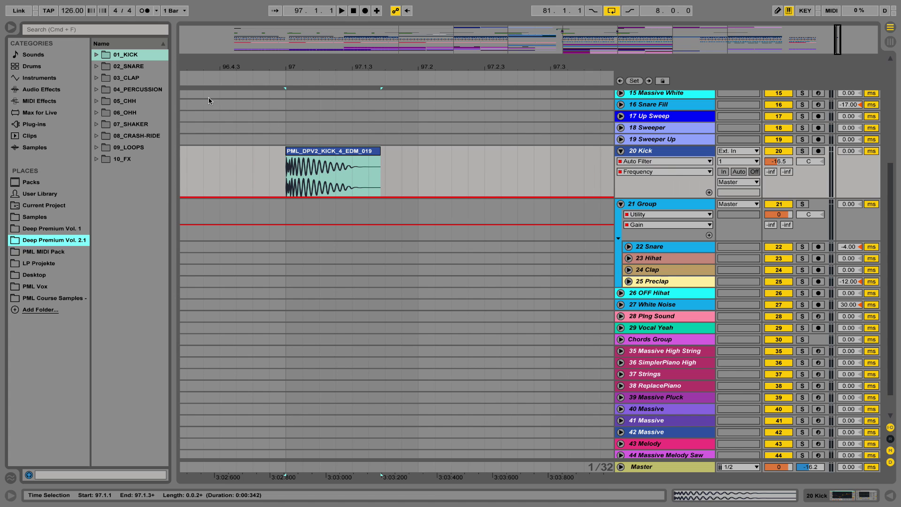
click(96, 55)
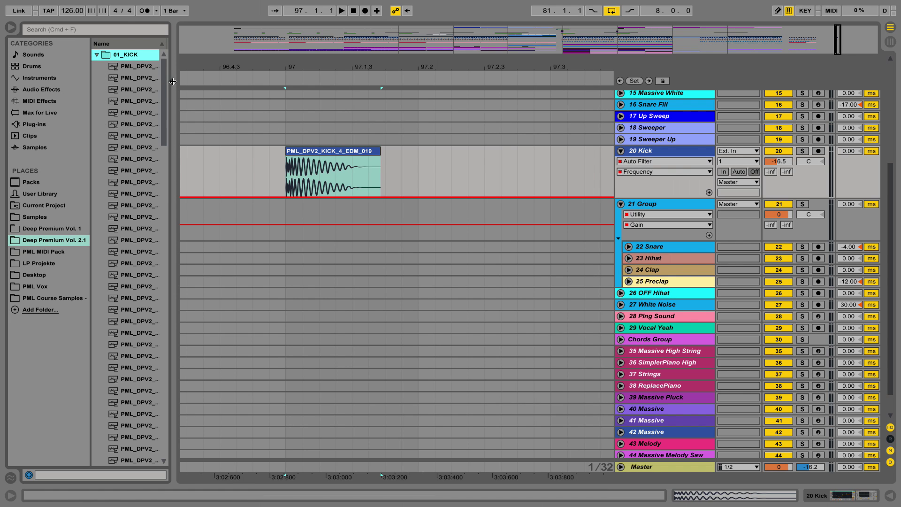
drag(172, 82, 271, 82)
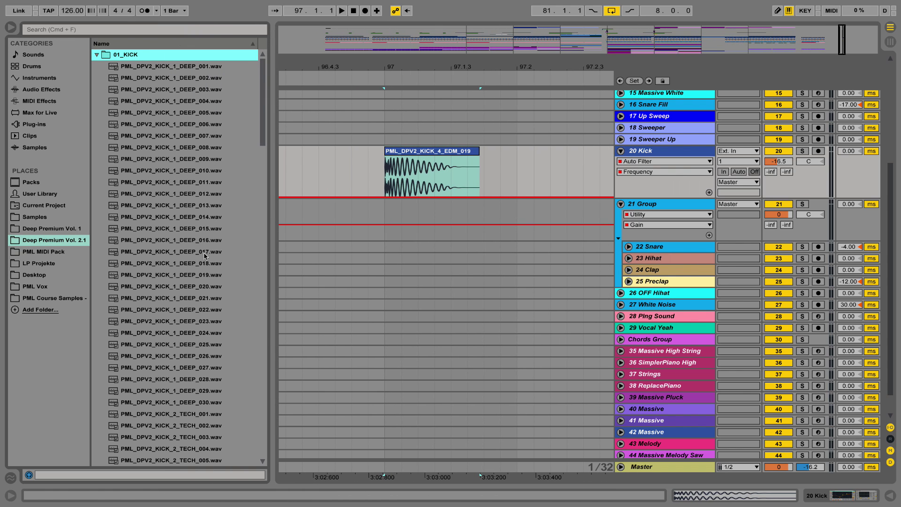
scroll(195, 405, down, 5)
scroll(217, 239, down, 10)
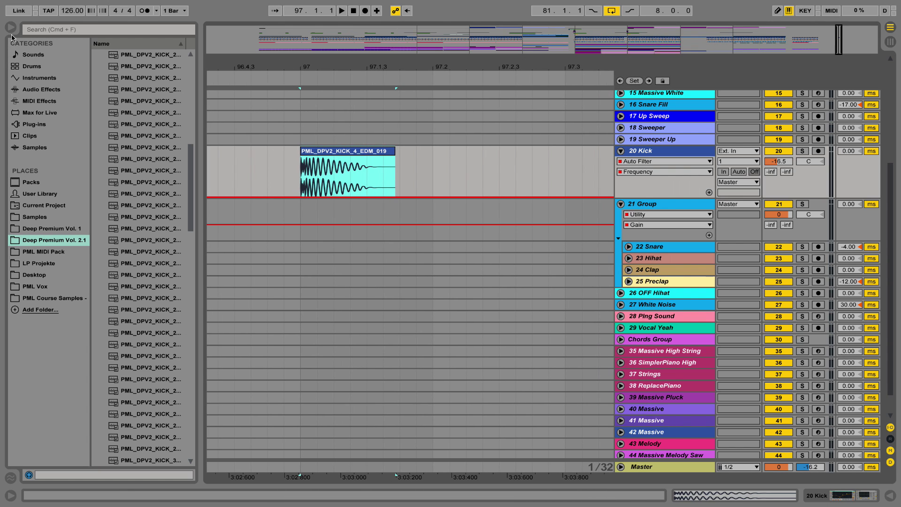
click(11, 27)
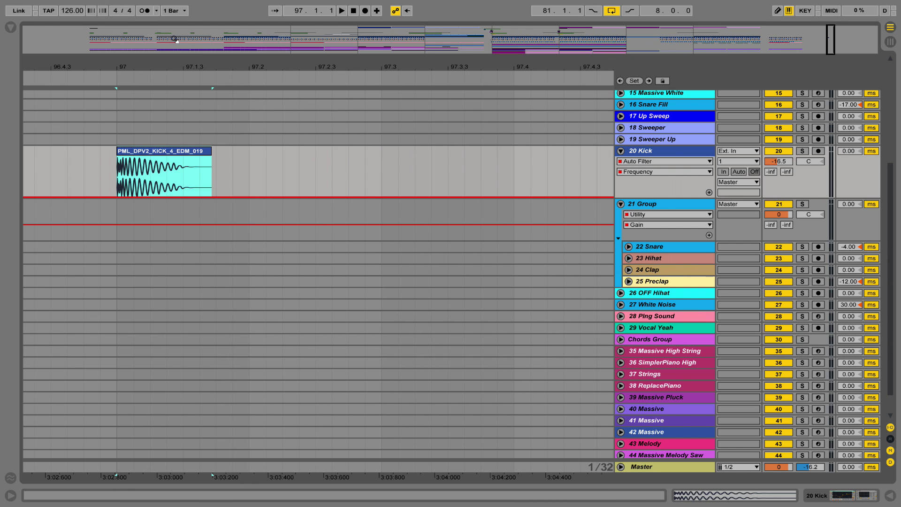
Step: Duplicate the kick as a one-beat selection three times to fill the four beats of bar 97, and play the pattern
drag(205, 61, 273, 31)
key(space)
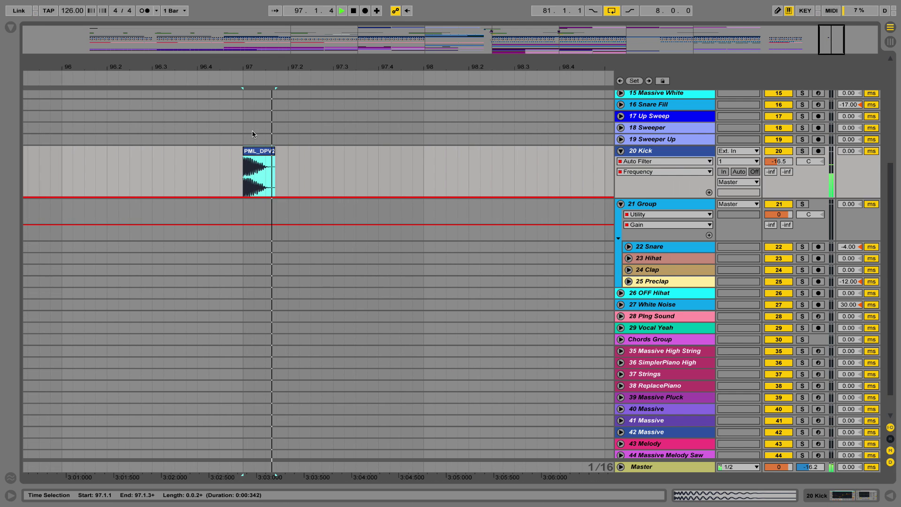
key(space)
drag(274, 160, 288, 156)
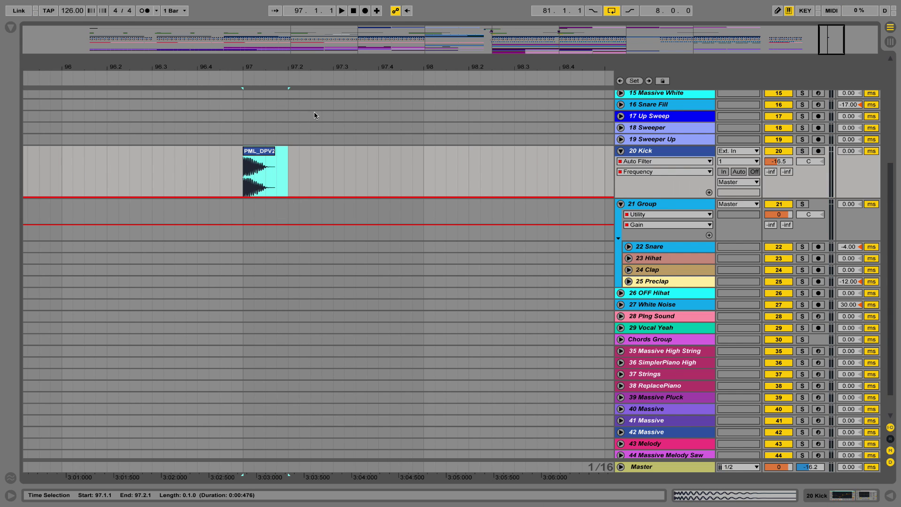
key(ctrl+d)
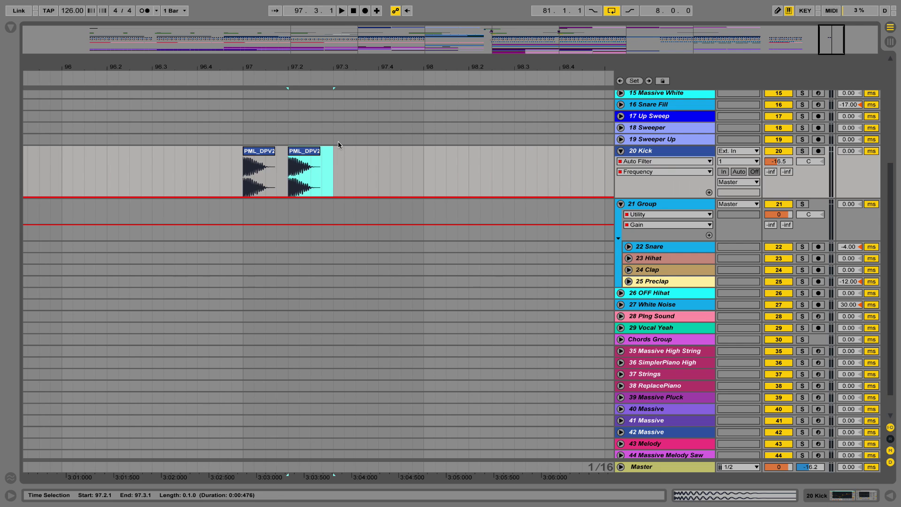
key(ctrl+d)
key(ctrl+d)
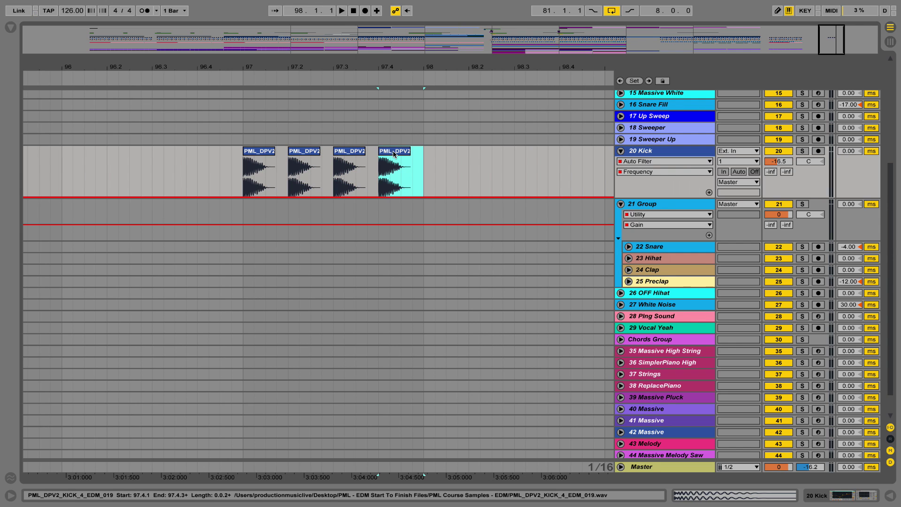
right_click(397, 157)
click(261, 150)
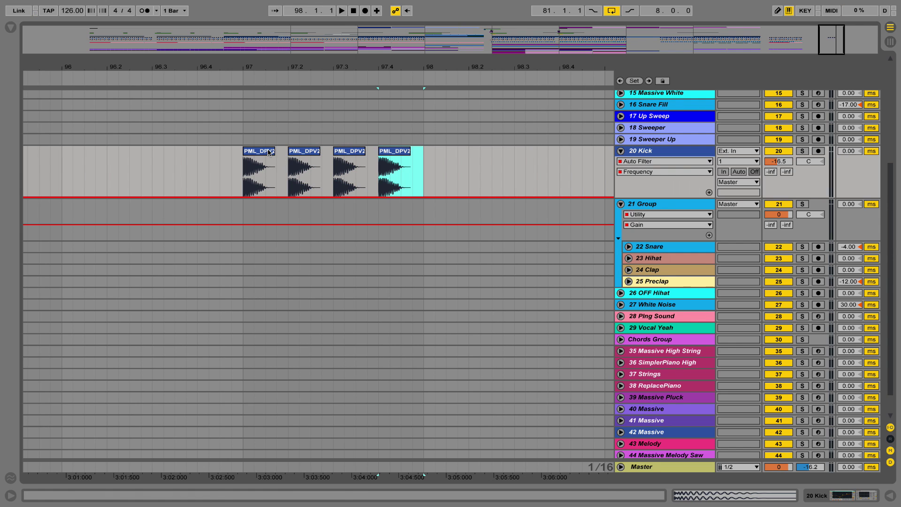
click(255, 150)
key(space)
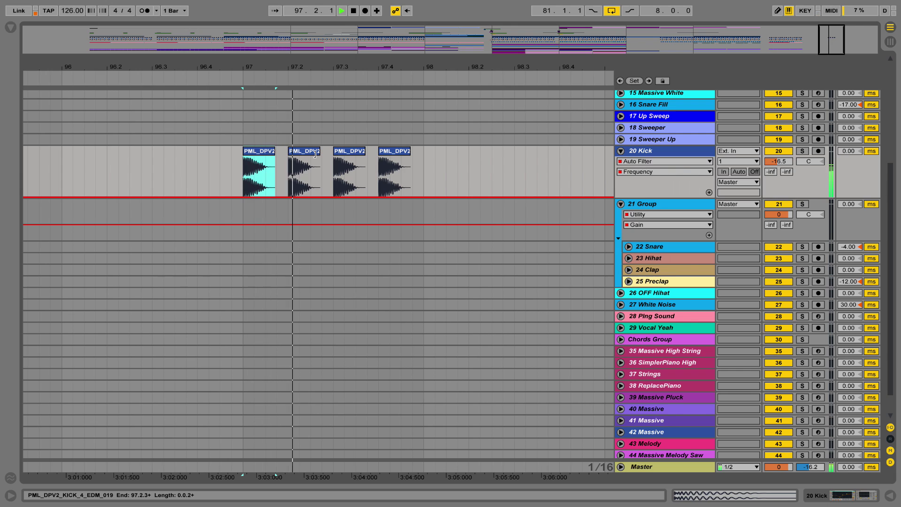
Step: Switch off the Audio Effect Rack and Utility devices on the Master track
double_click(627, 150)
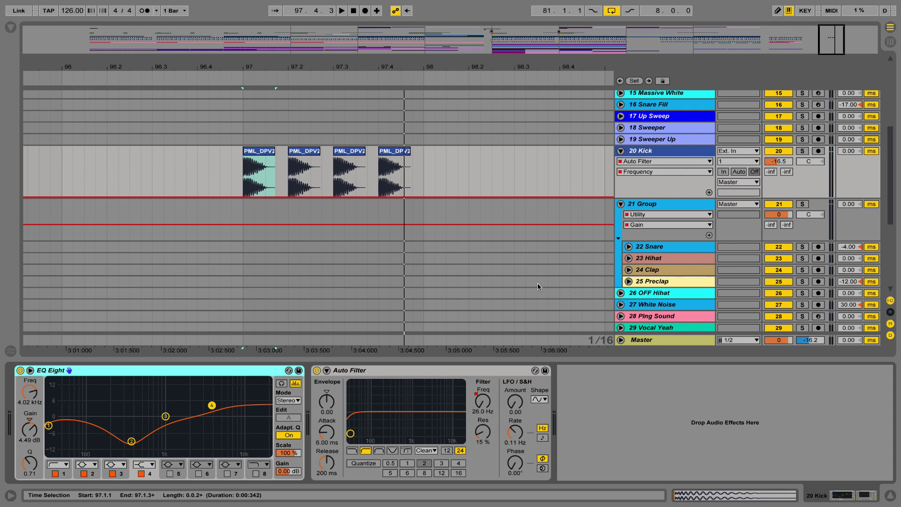
click(638, 341)
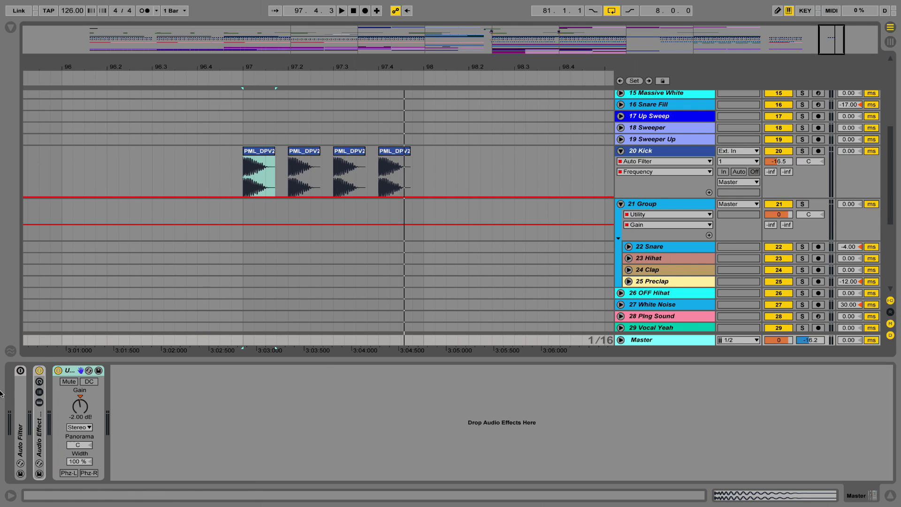
click(59, 371)
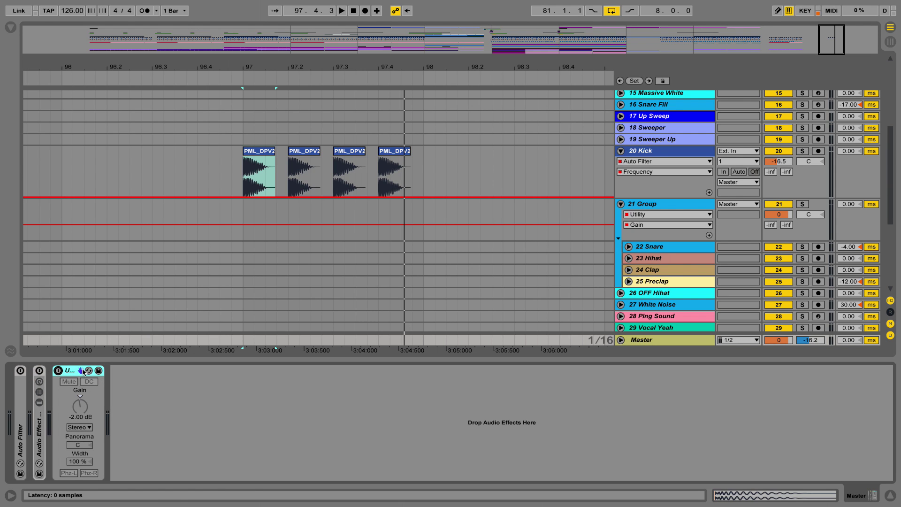
Step: Bypass EQ Eight and Auto Filter on the 20 Kick track and play the unprocessed kicks
click(652, 155)
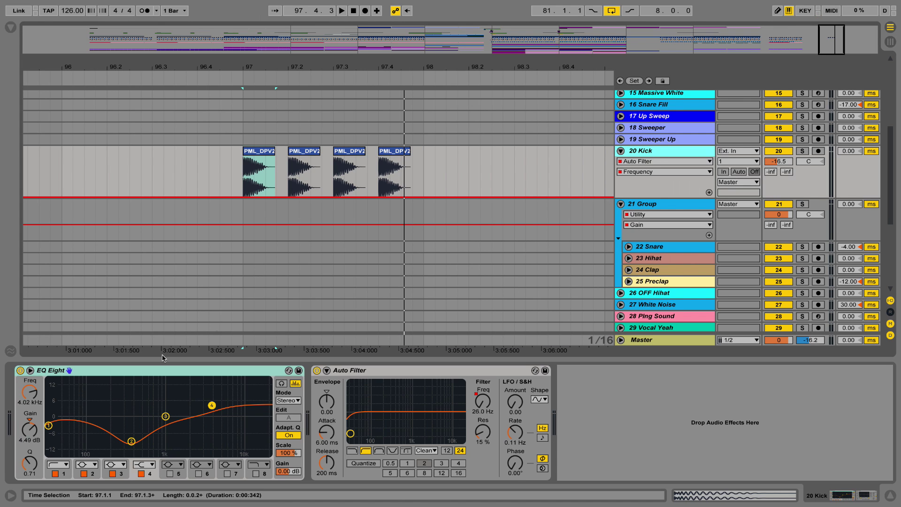
click(20, 371)
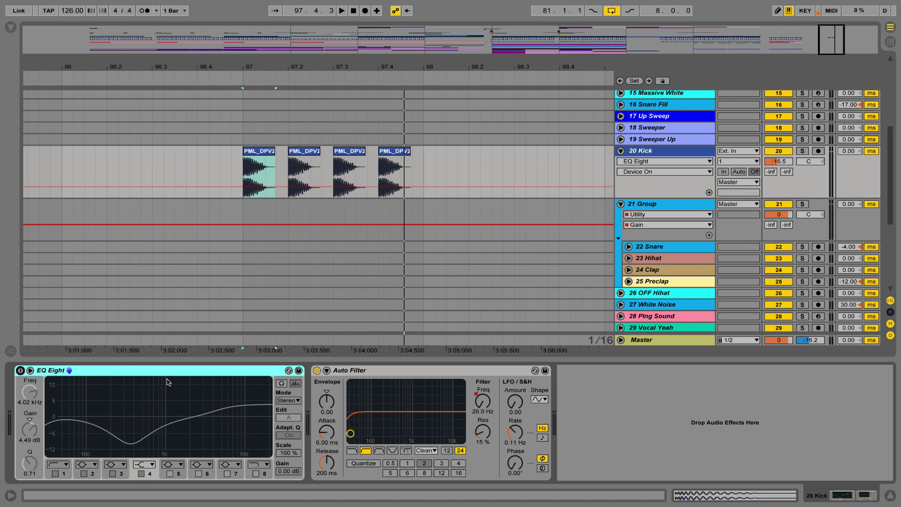
click(317, 370)
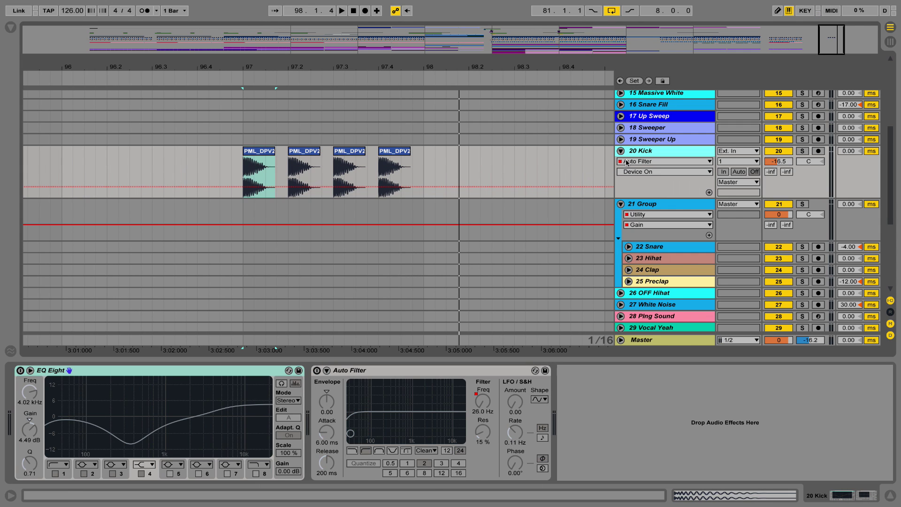
key(space)
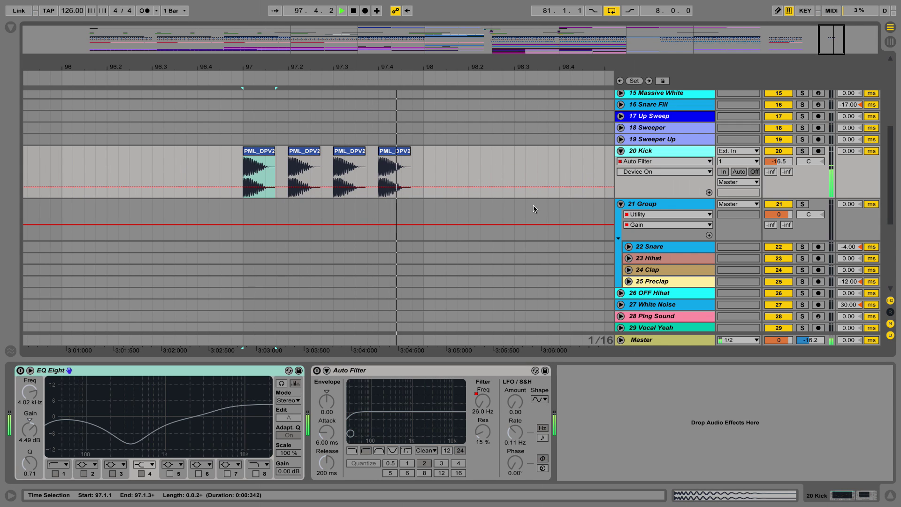
key(space)
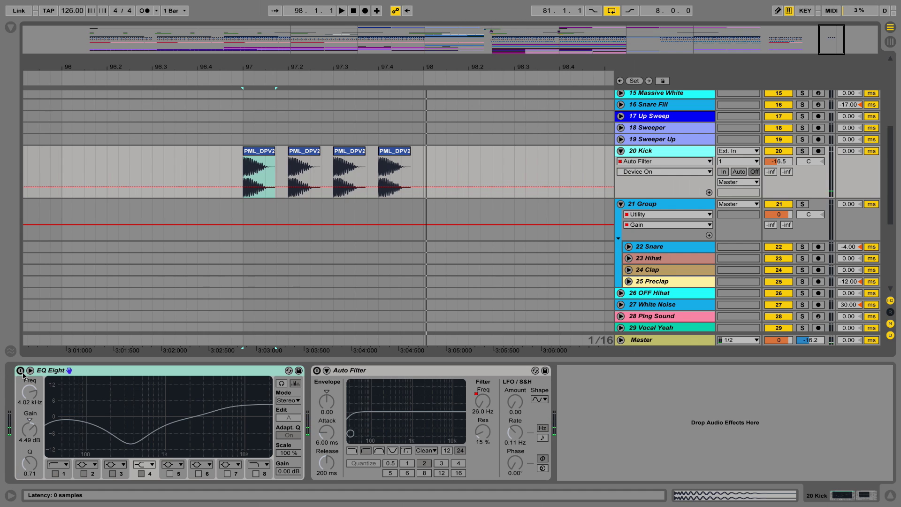
Step: Re-enable EQ Eight on the 20 Kick track and play the kicks with the equalization applied
click(20, 370)
key(space)
key(space)
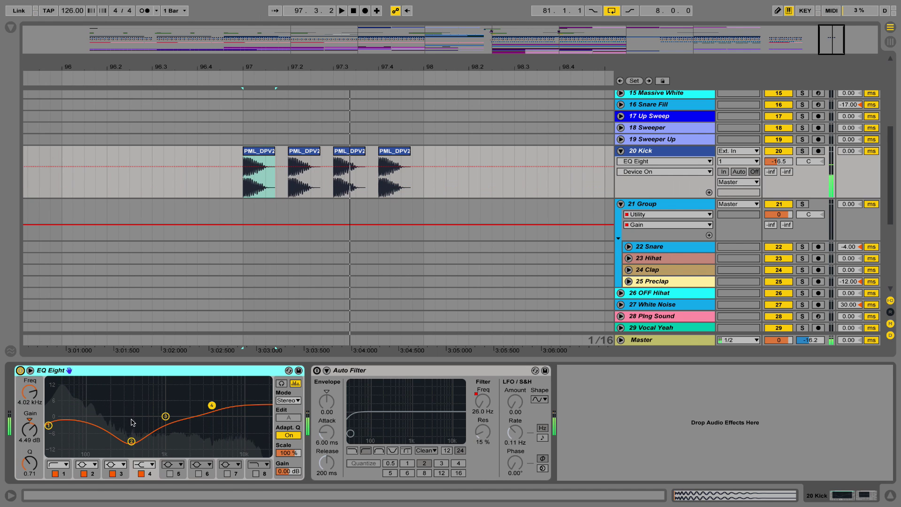
Step: Turn on EQ Eight's audition mode and listen to band 2 in isolation while the kicks play
click(123, 474)
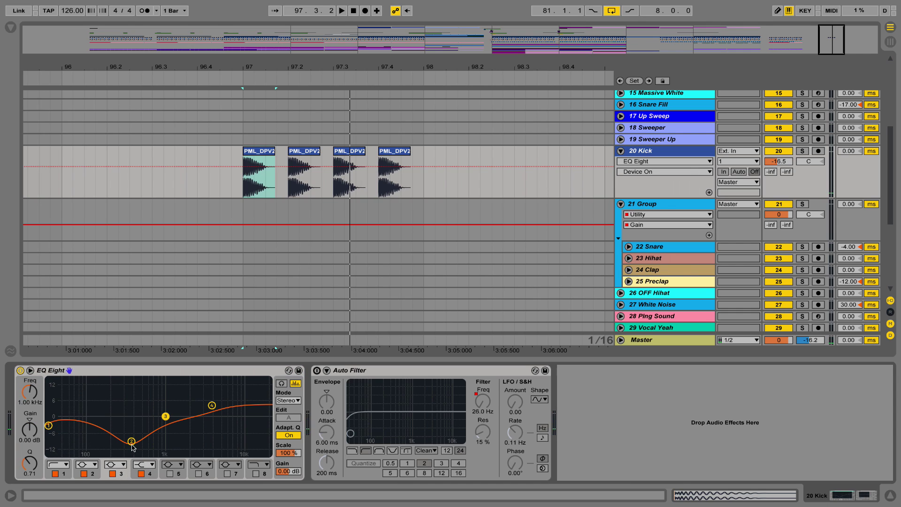
click(91, 474)
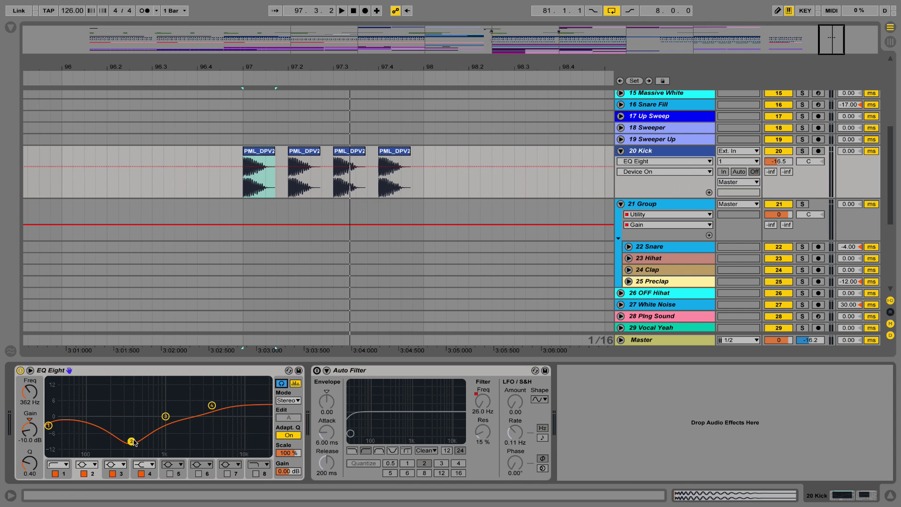
key(space)
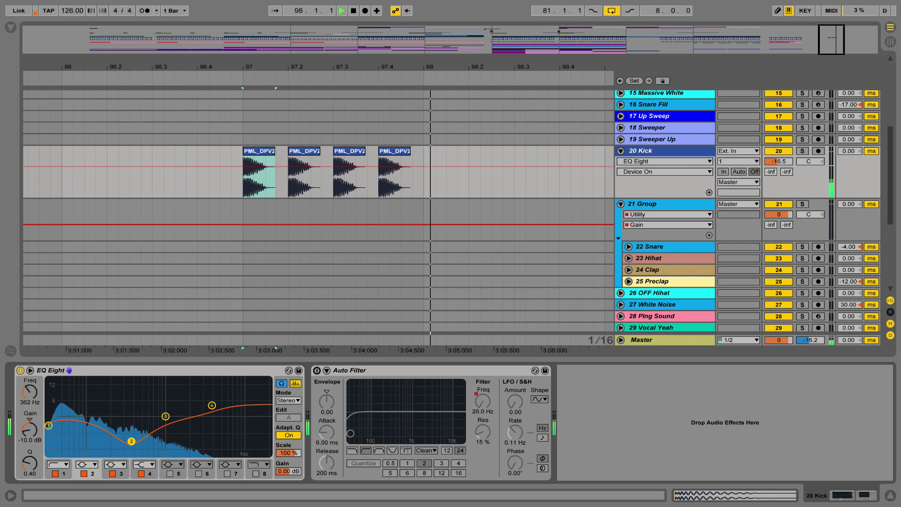
key(space)
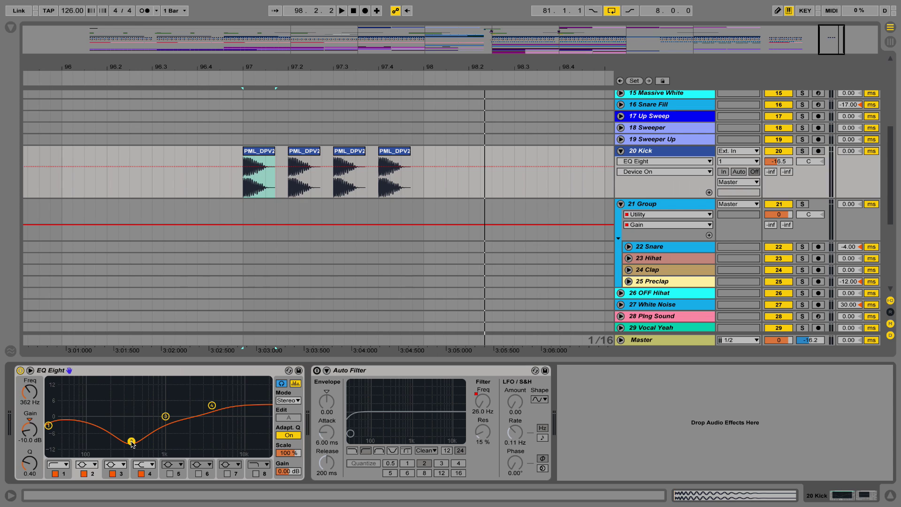
key(space)
mouse_move(132, 444)
mouse_down()
mouse_move(132, 380)
mouse_move(135, 443)
mouse_up()
key(space)
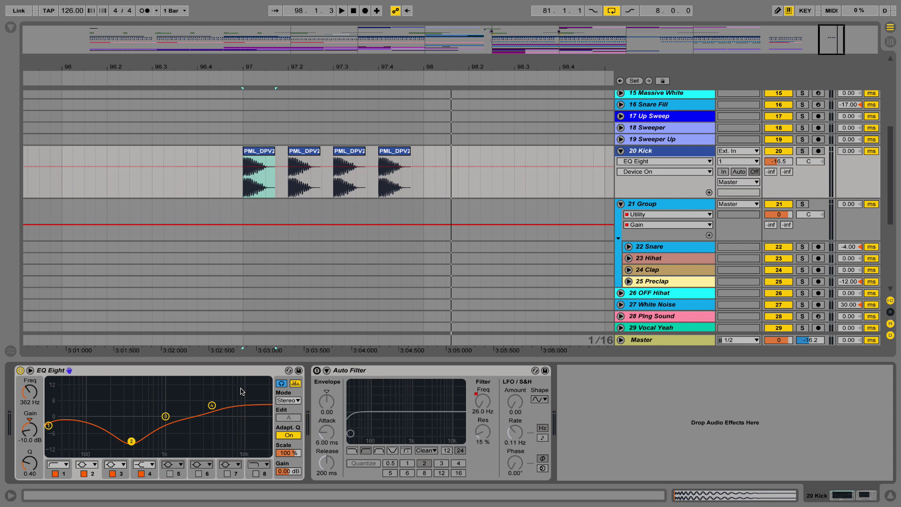
Step: Try EQ Eight's band 4 at 2.32 kHz and 2.85 dB while the kicks play, and undo the change
click(155, 477)
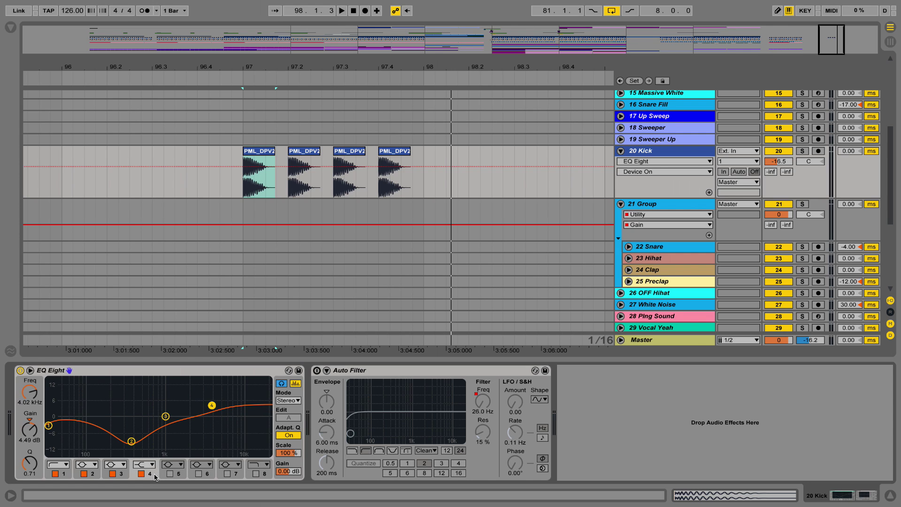
key(space)
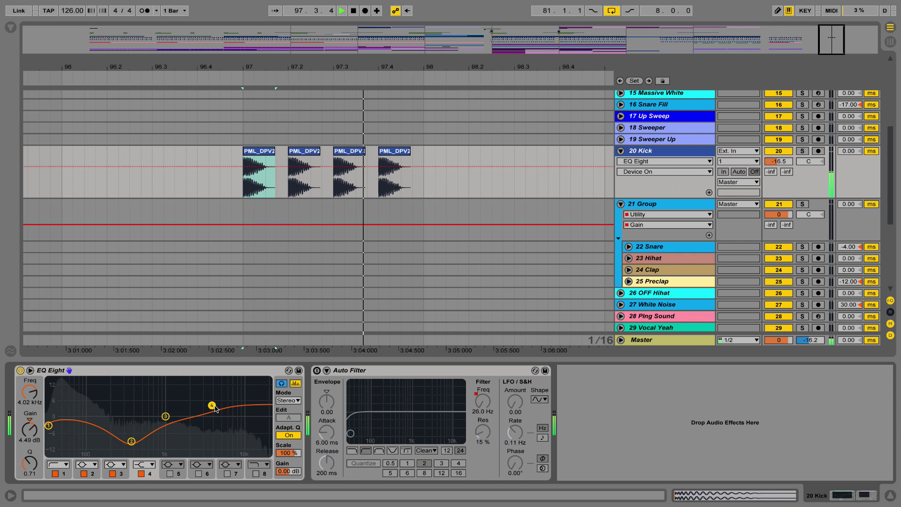
drag(212, 407, 193, 410)
key(space)
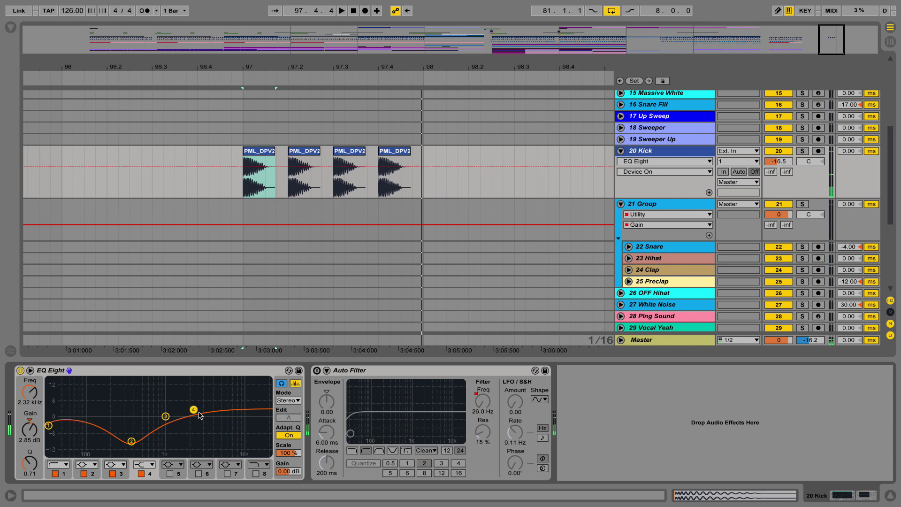
key(ctrl+z)
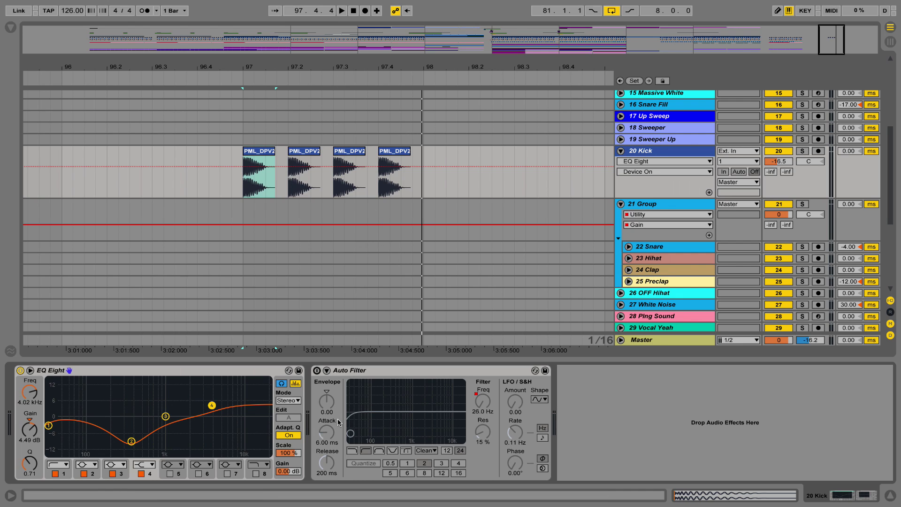
Step: Enable Auto Filter on the 20 Kick track, raise its frequency to 256 Hz, and sweep it back to 26.0 Hz during playback
click(317, 370)
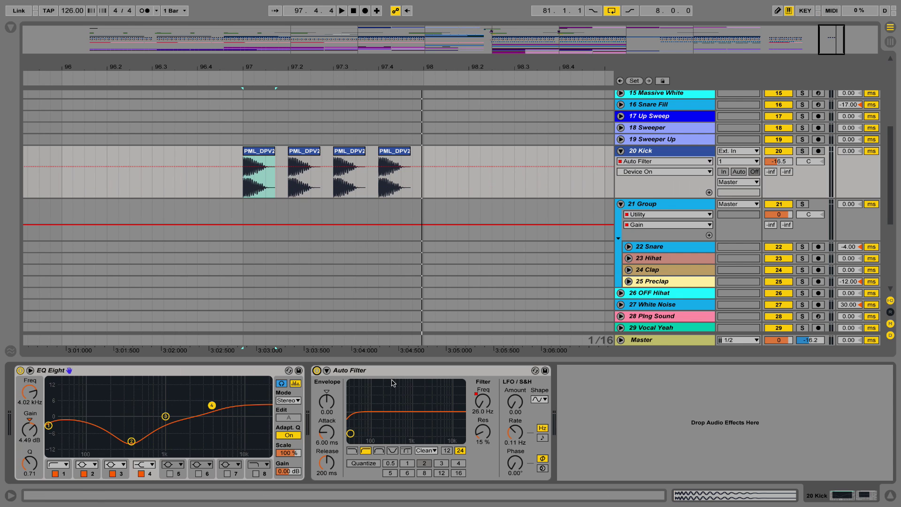
key(space)
key(space)
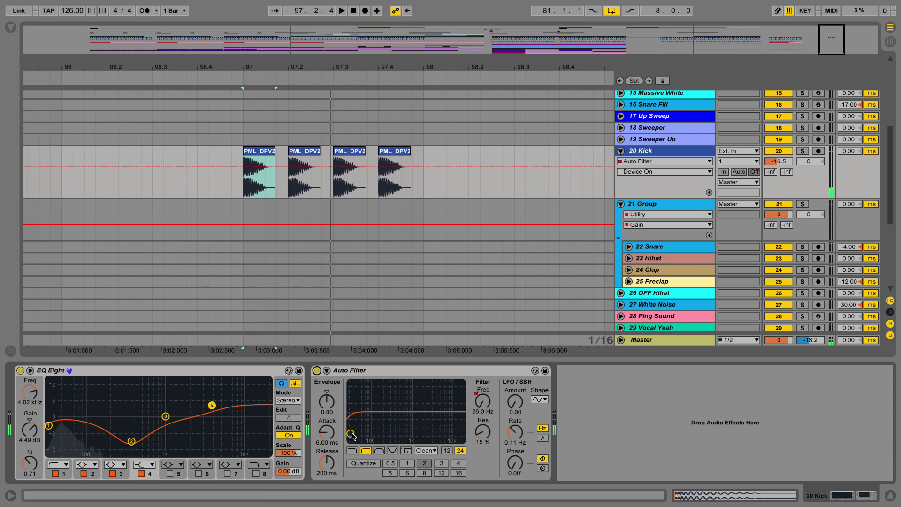
drag(350, 434, 386, 433)
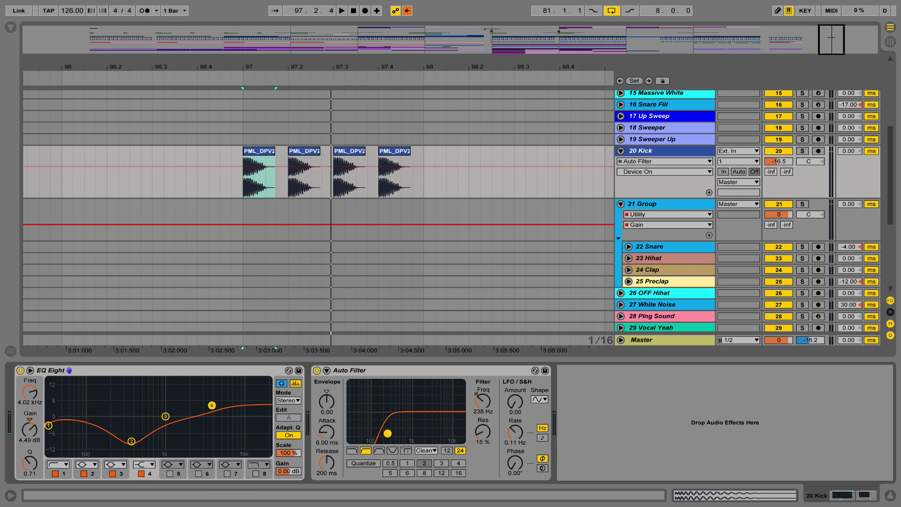
key(space)
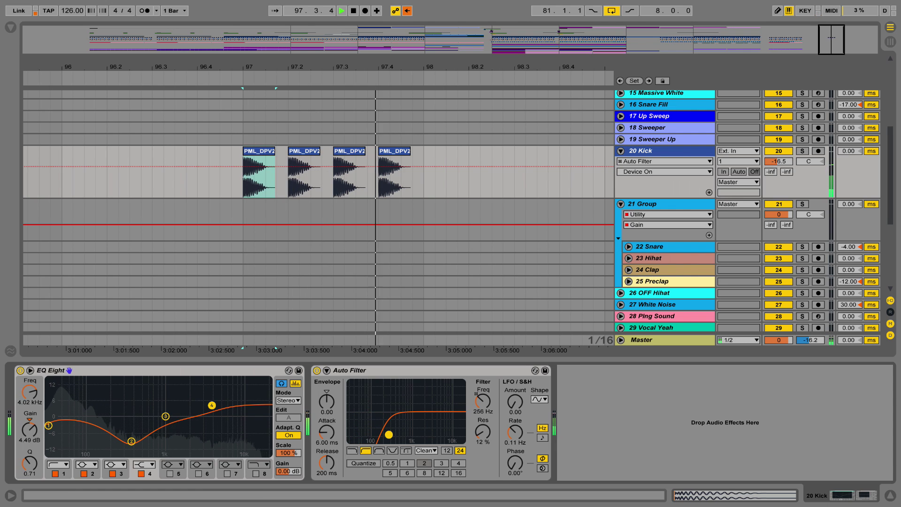
drag(389, 435, 350, 432)
key(space)
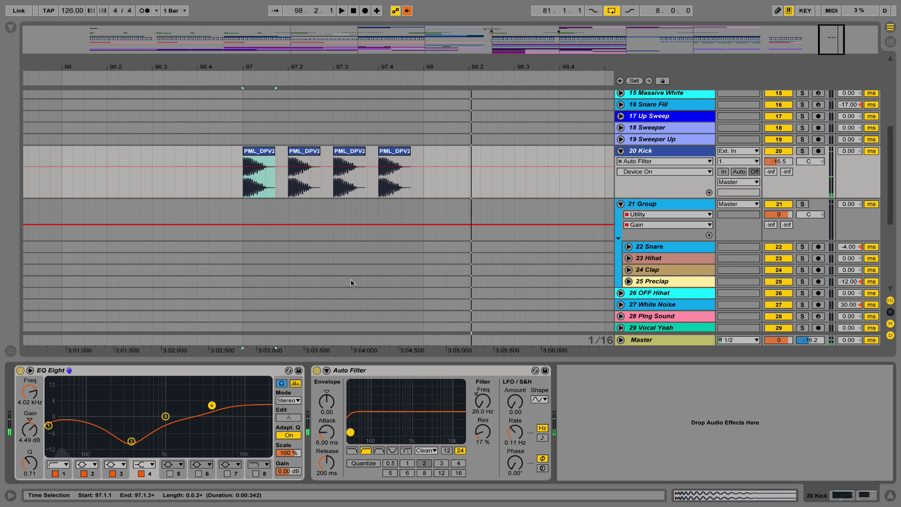
Step: Delete the Auto Filter device from the 20 Kick track
click(364, 369)
key(Delete)
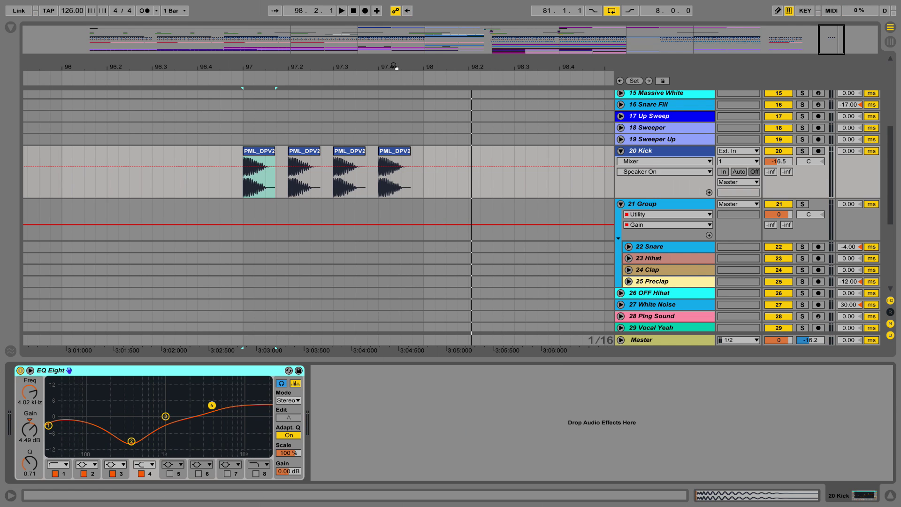
Step: Copy the last two snare clips on the 22 Snare track under the kicks in bar 97 and play them together
scroll(369, 132, down, 5)
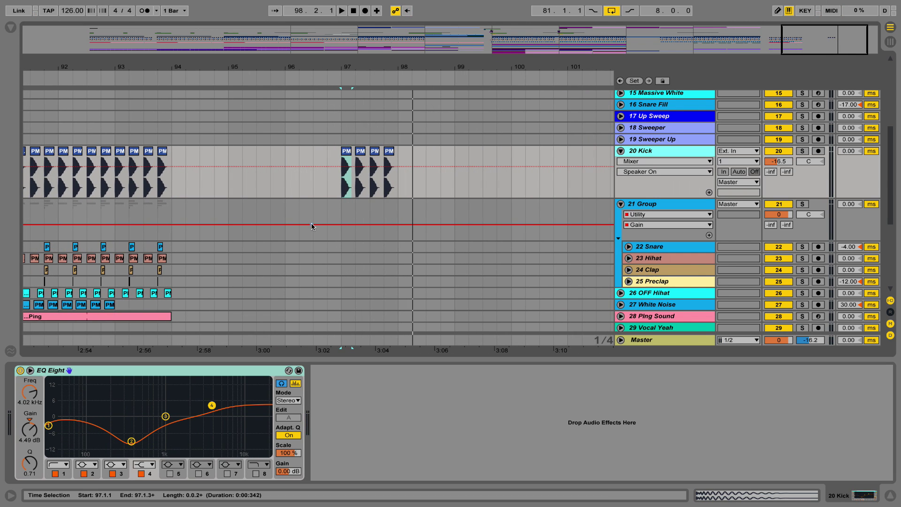
drag(180, 245, 353, 251)
key(space)
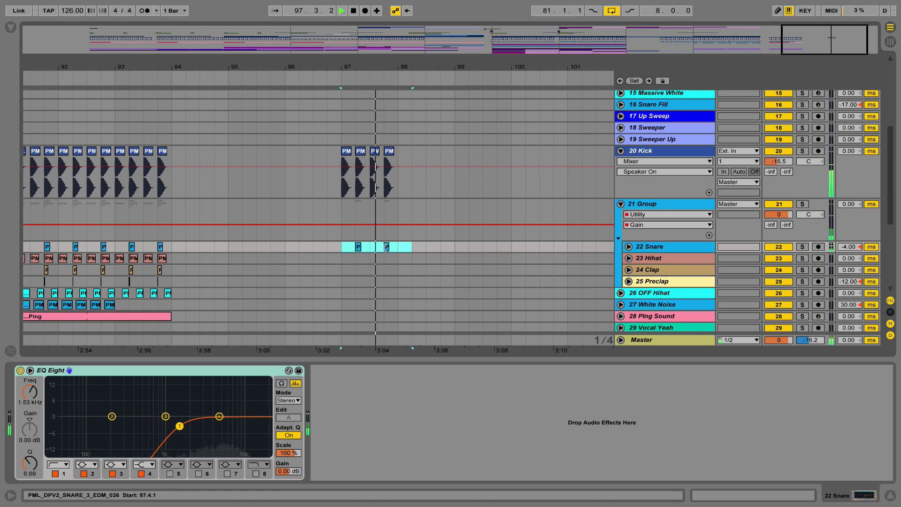
key(space)
Step: Unfold the 22 Snare track, loop the one-bar section from 97 to 98, and play the kicks and snares
key(z)
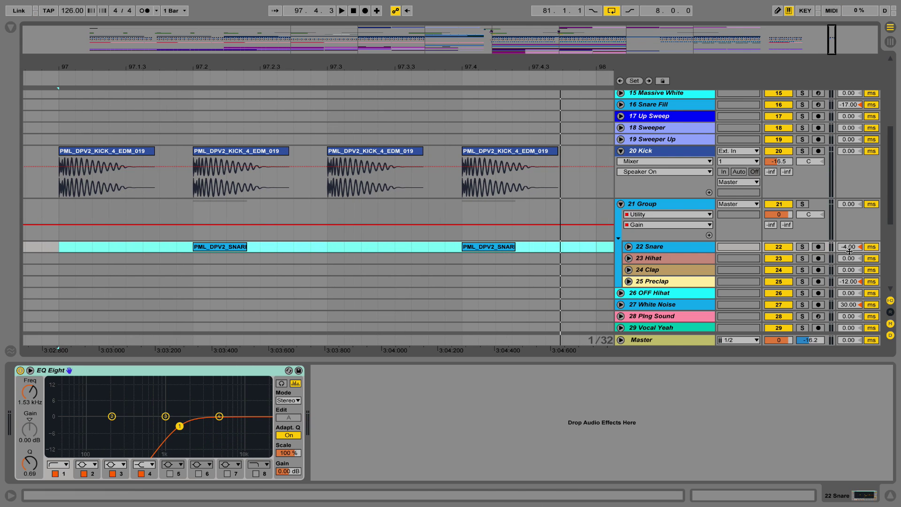
click(629, 247)
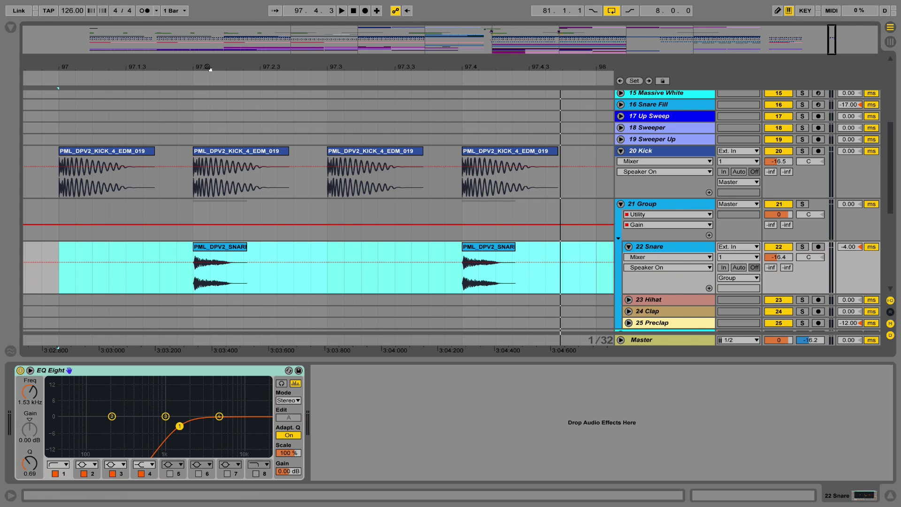
drag(206, 67, 227, 73)
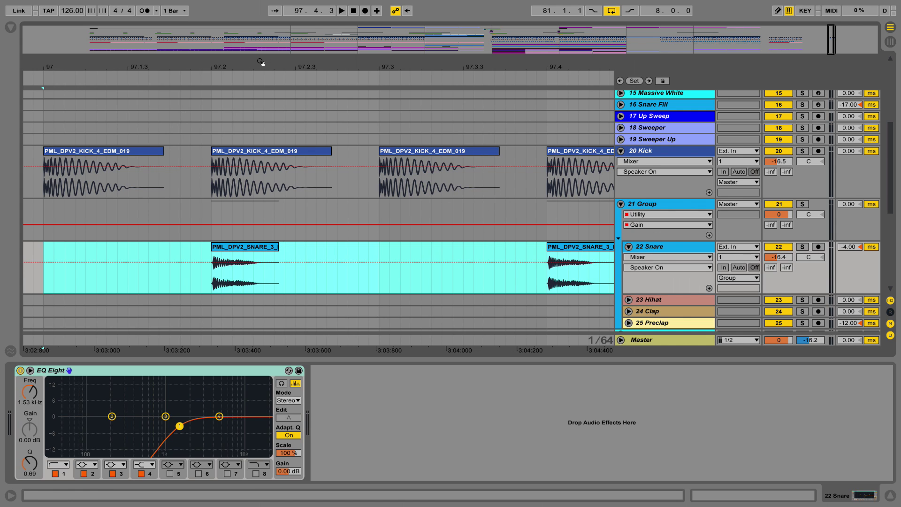
drag(261, 61, 258, 50)
drag(92, 187, 568, 196)
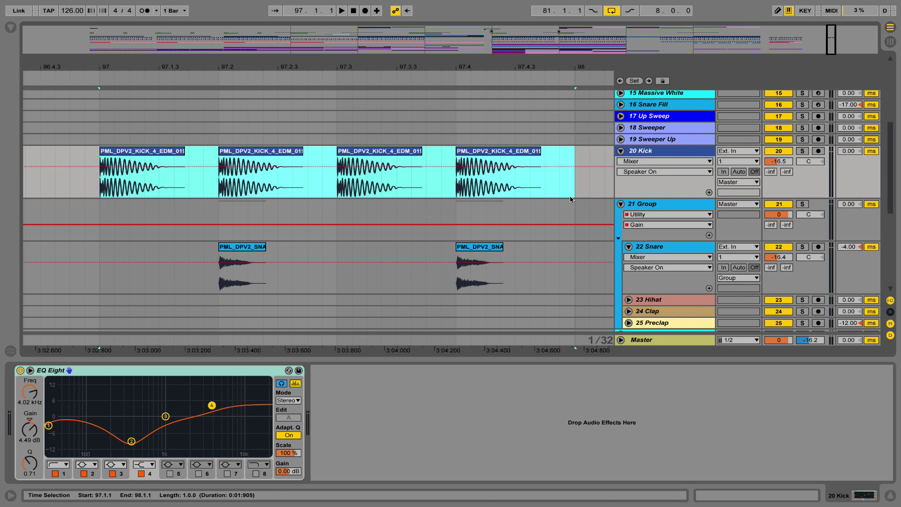
key(ctrl+l)
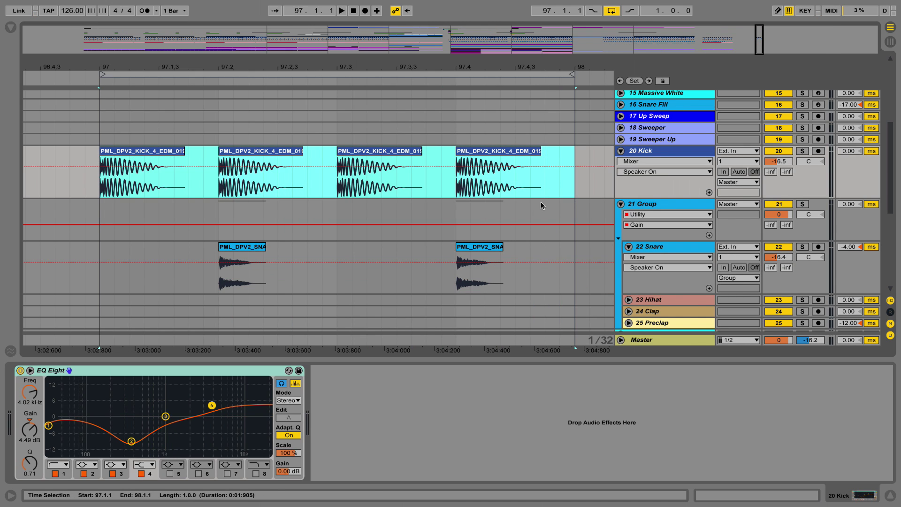
key(space)
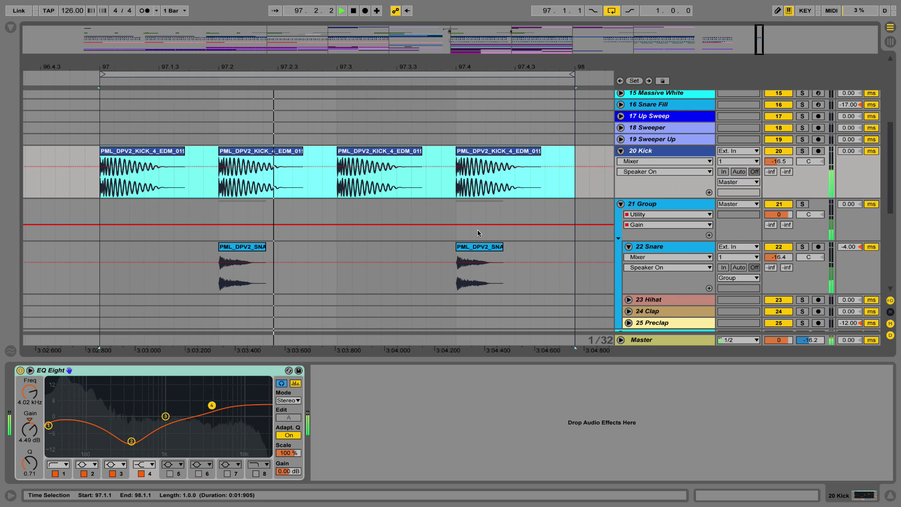
key(space)
Step: Try shifting both snare clips ahead of the kicks to 97.1.4 and play the loop
click(644, 252)
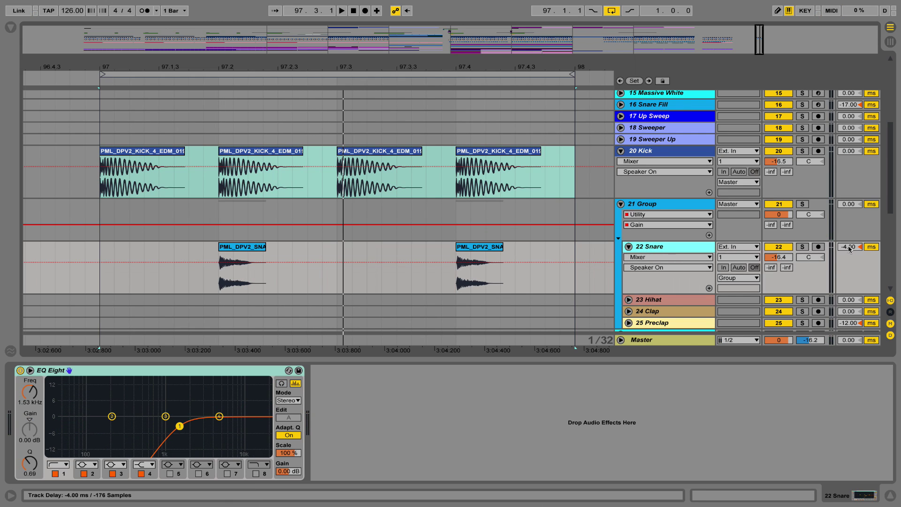
drag(548, 249, 228, 251)
key(space)
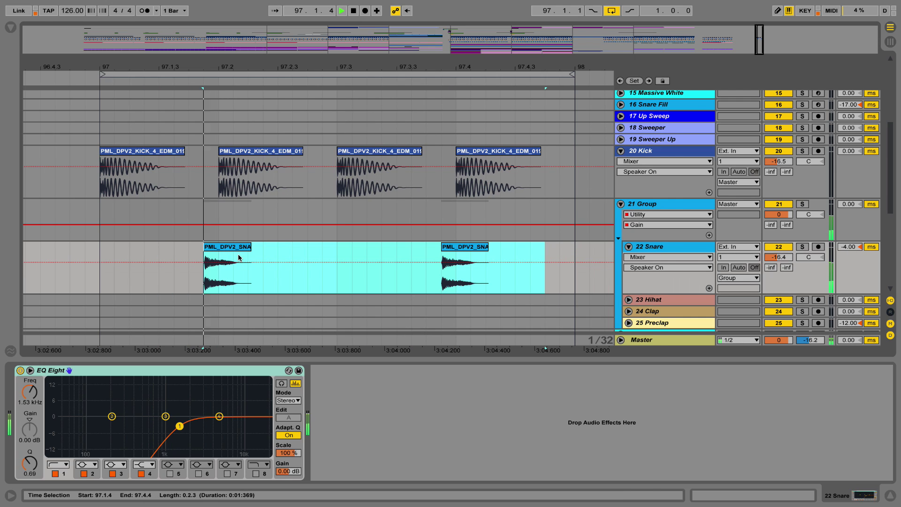
key(space)
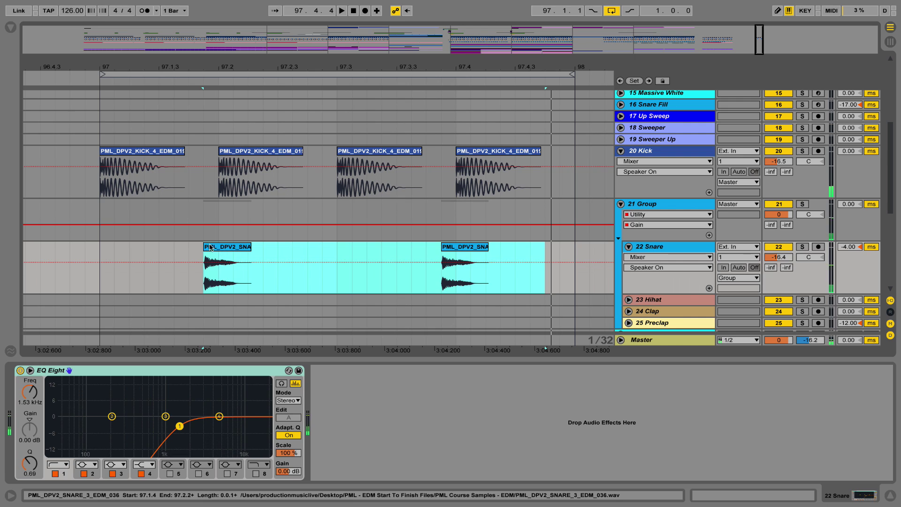
Step: Try moving both snare clips closer to the kicks, just ahead of 97.2, and play the loop again
drag(207, 68, 277, 248)
key(space)
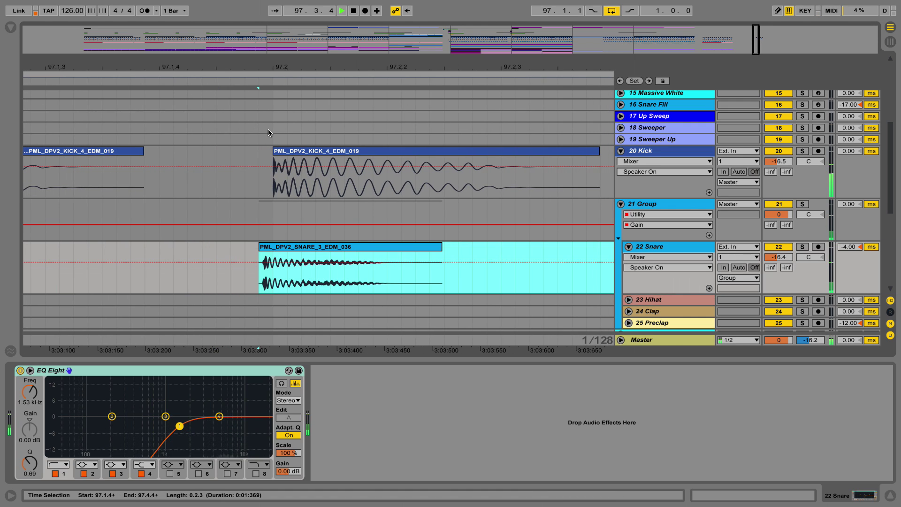
key(space)
Step: Realign the snare clips with the kicks so that the first snare starts at 97.2.1
drag(277, 67, 233, 19)
key(Left)
key(Right)
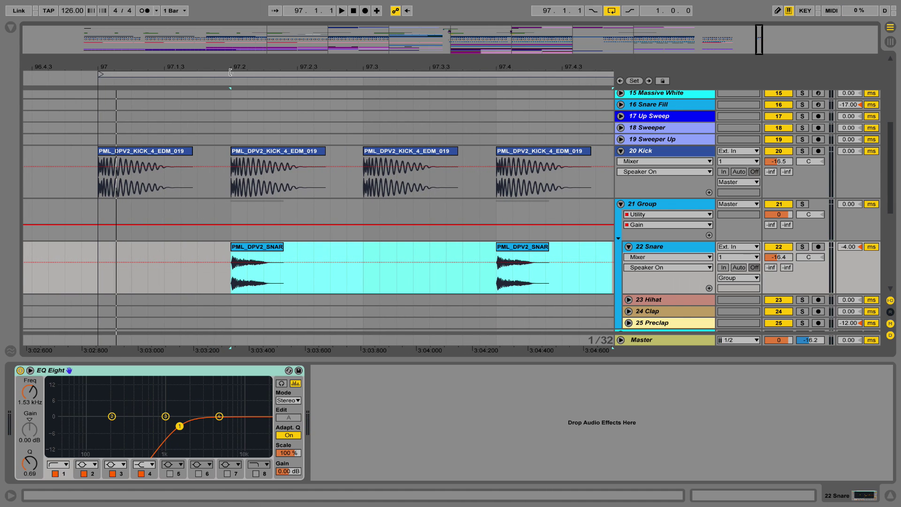
Step: Try track delays of -12.00 ms and -10.00 ms on the 22 Snare track while looping, and restore -4.00 ms
drag(318, 72, 282, 66)
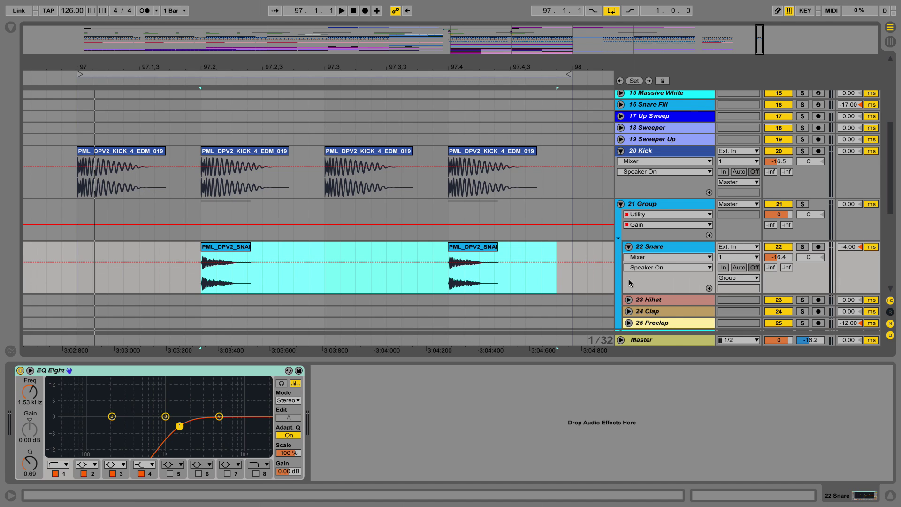
key(space)
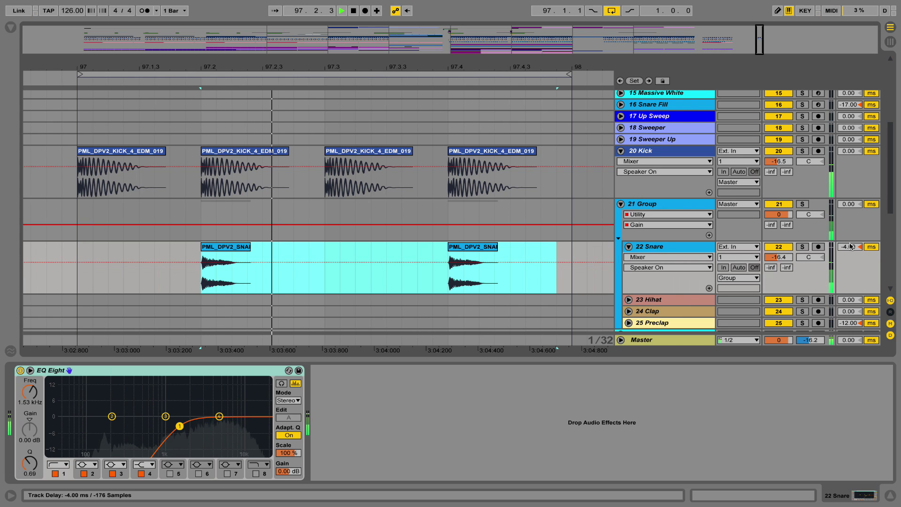
drag(848, 246, 850, 251)
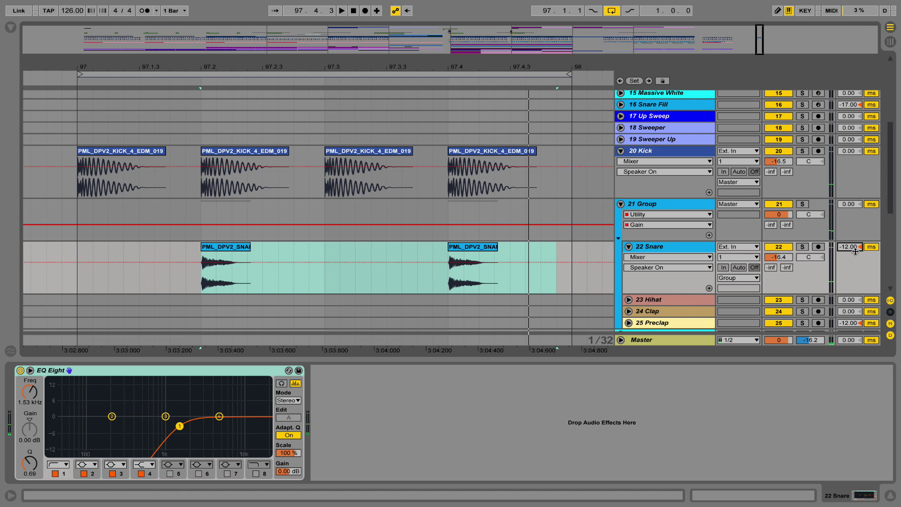
key(space)
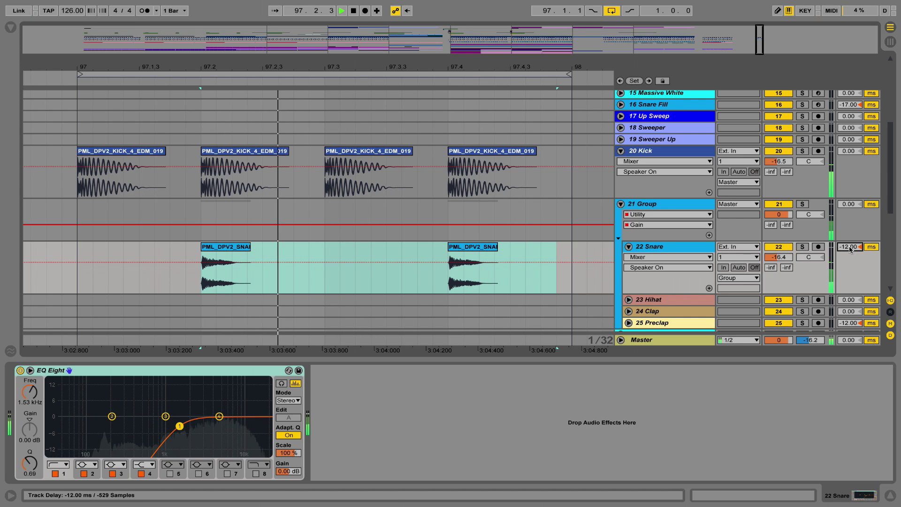
drag(850, 248, 850, 243)
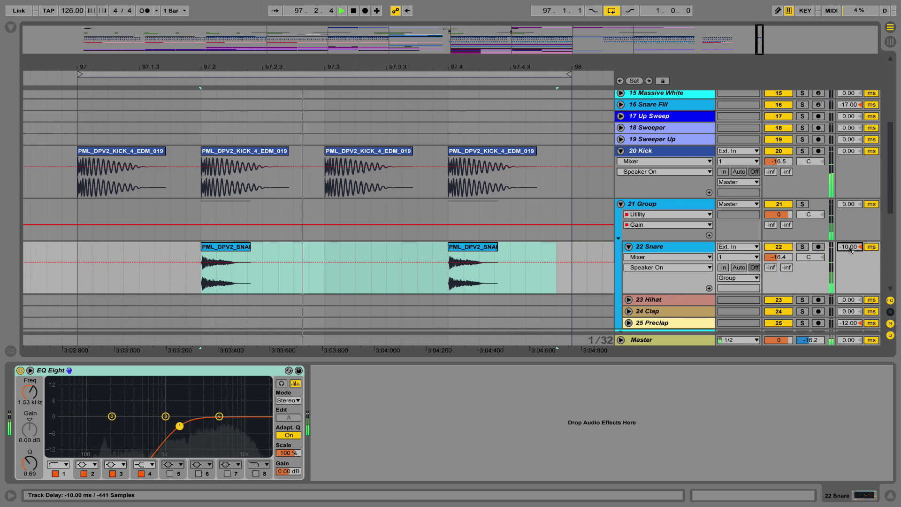
key(space)
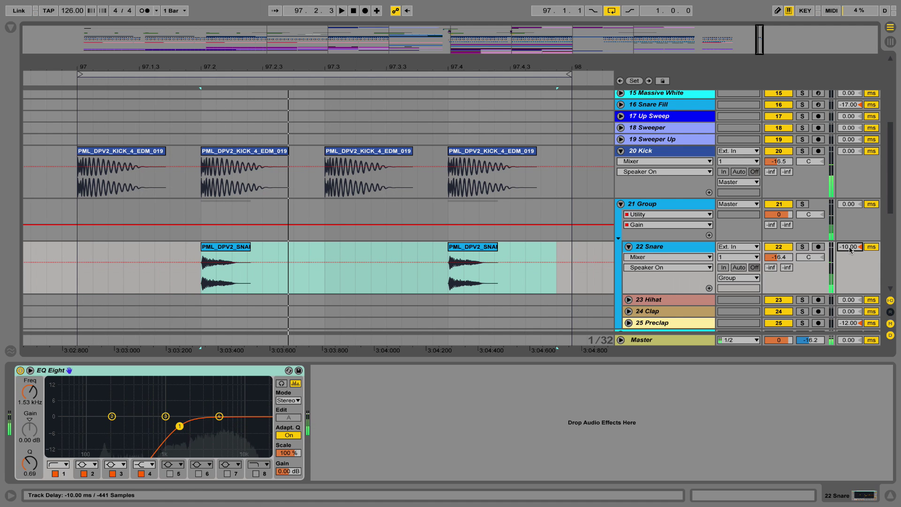
Step: Copy the last hi-hat clip on the 23 Hihat track to the start of bar 97
scroll(847, 230, down, 2)
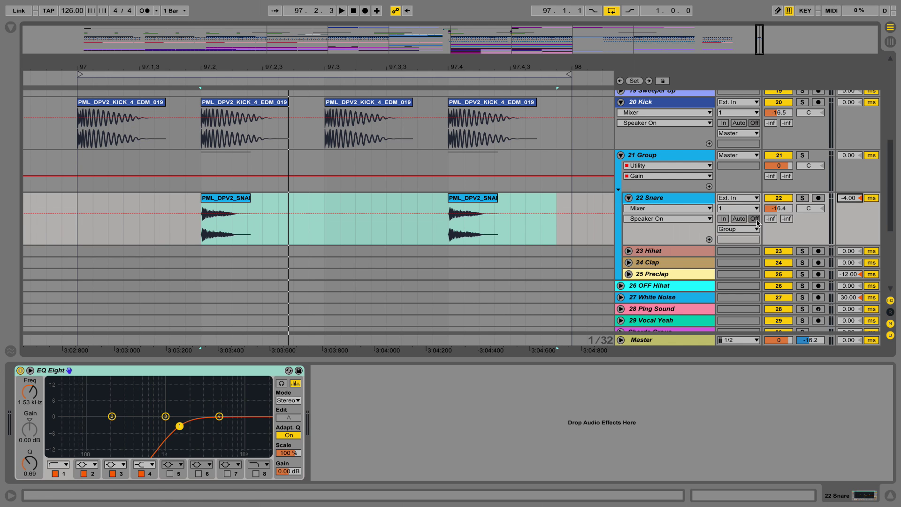
drag(463, 67, 456, 43)
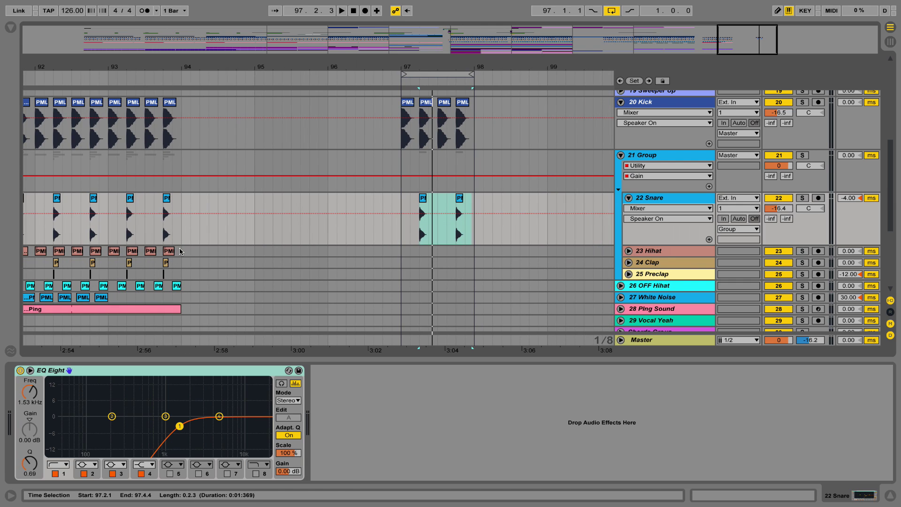
drag(184, 252, 409, 254)
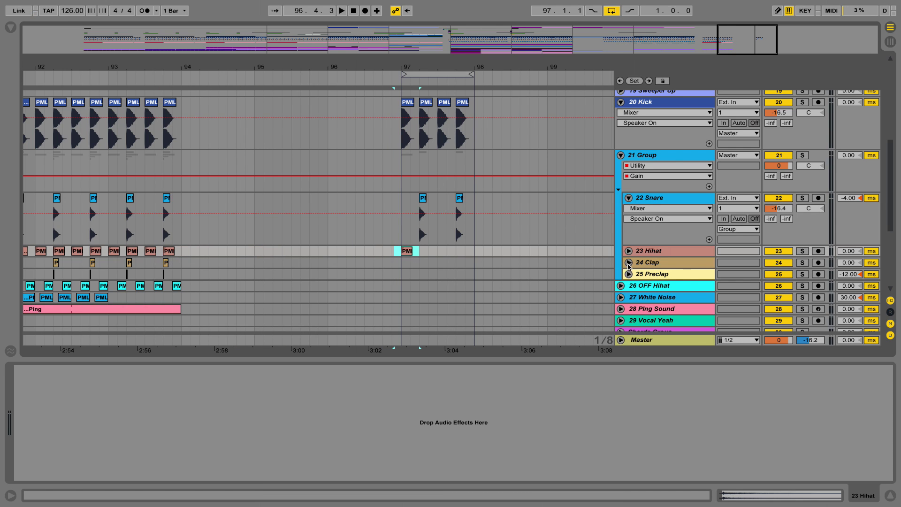
Step: Solo the 23 Hihat track, play the copied hi-hat, and open its clip's sample waveform
click(629, 250)
click(802, 251)
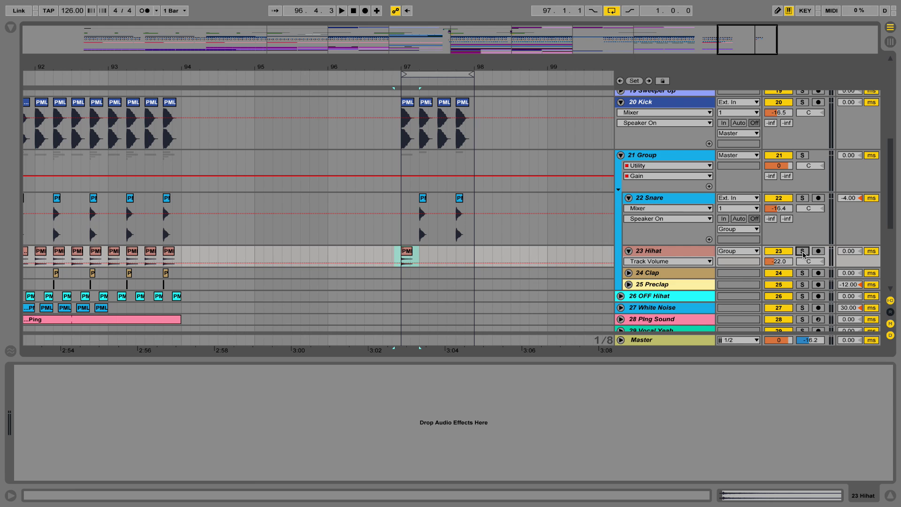
key(space)
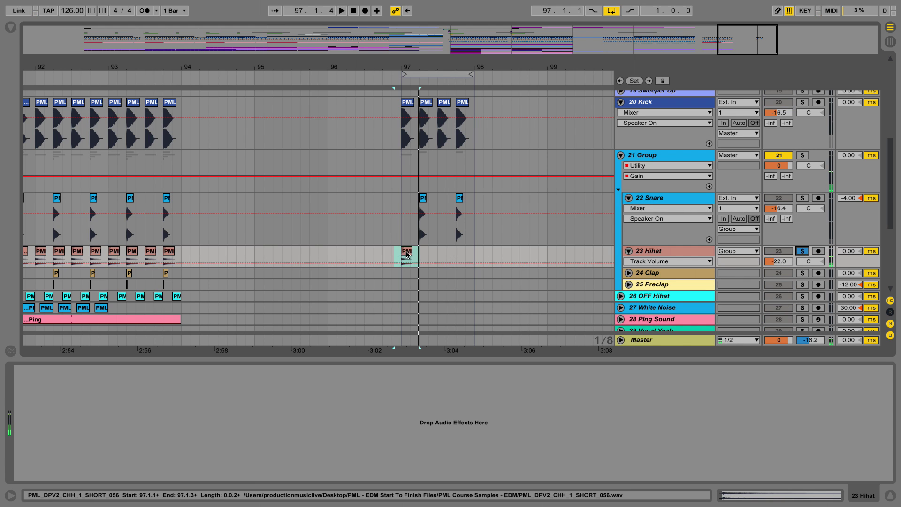
double_click(407, 252)
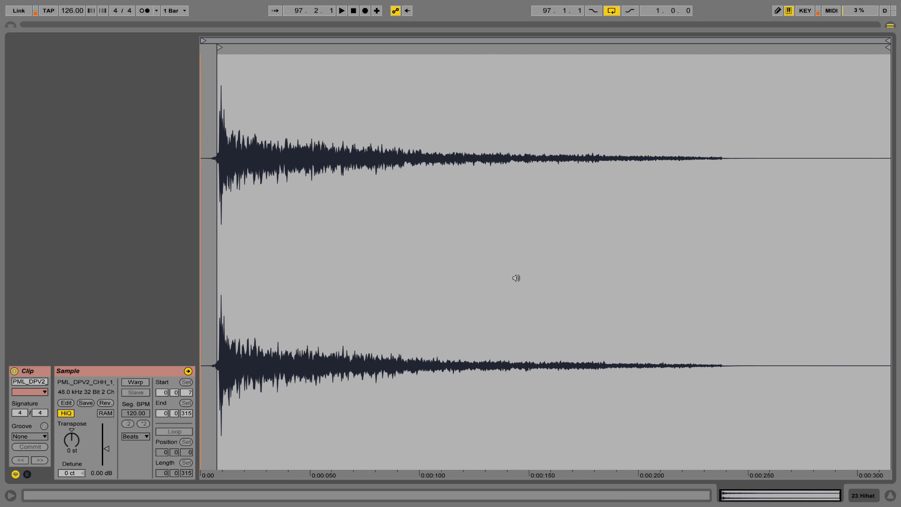
Step: Return to the hi-hat clip's device view, unsolo the 23 Hihat track, and play the kick, snare and hi-hat loop at bar 97
click(856, 497)
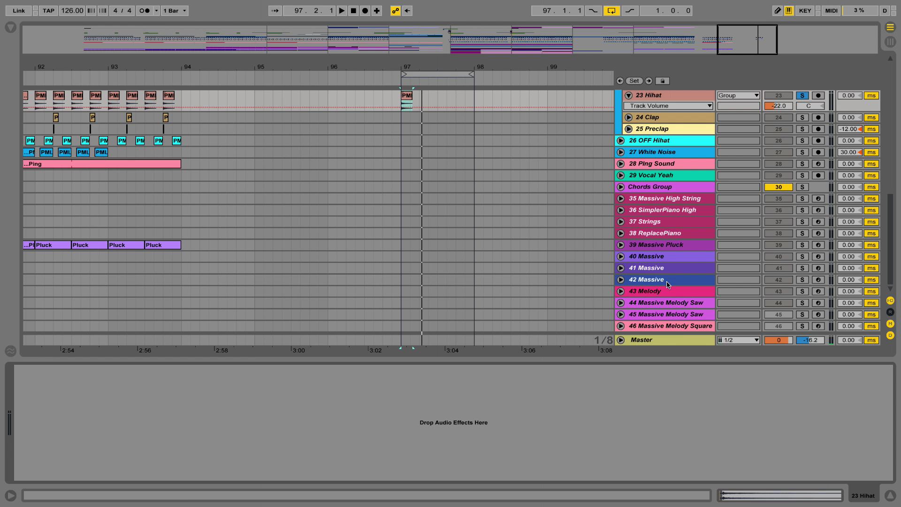
scroll(551, 213, up, 5)
drag(419, 65, 316, 123)
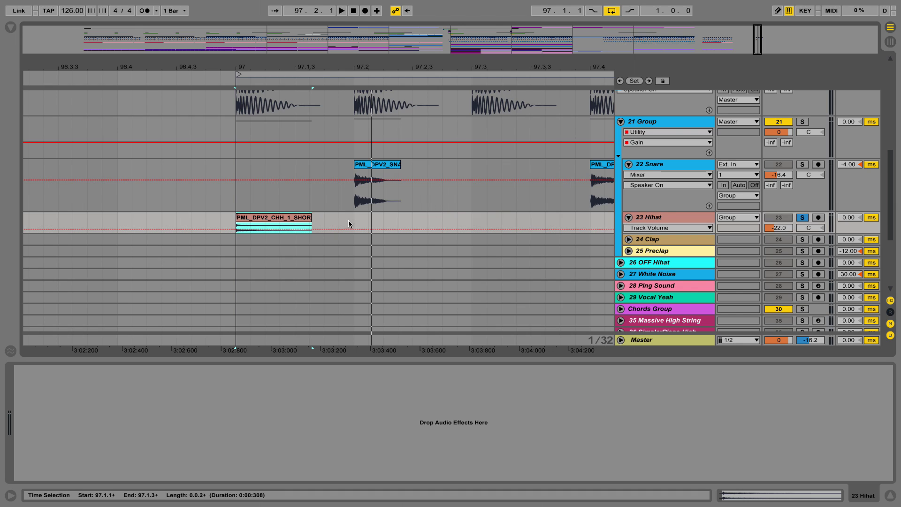
scroll(294, 120, up, 1)
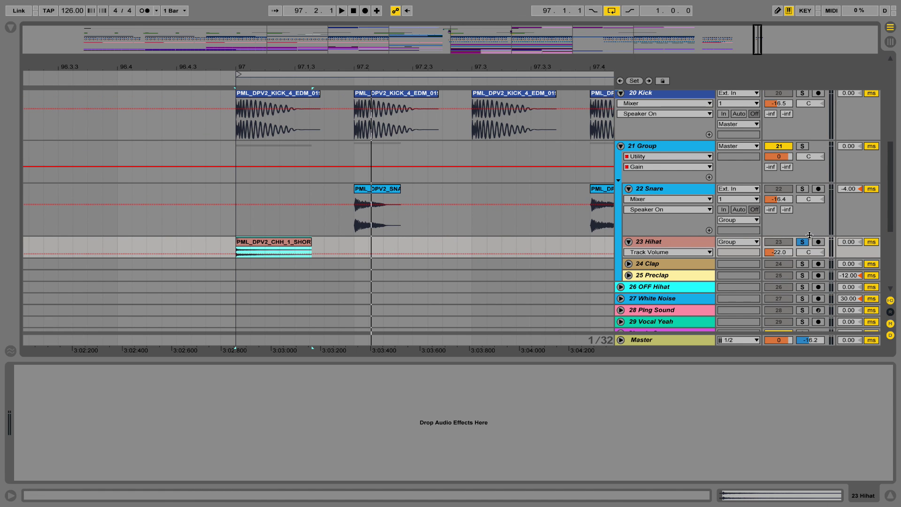
scroll(810, 236, up, 1)
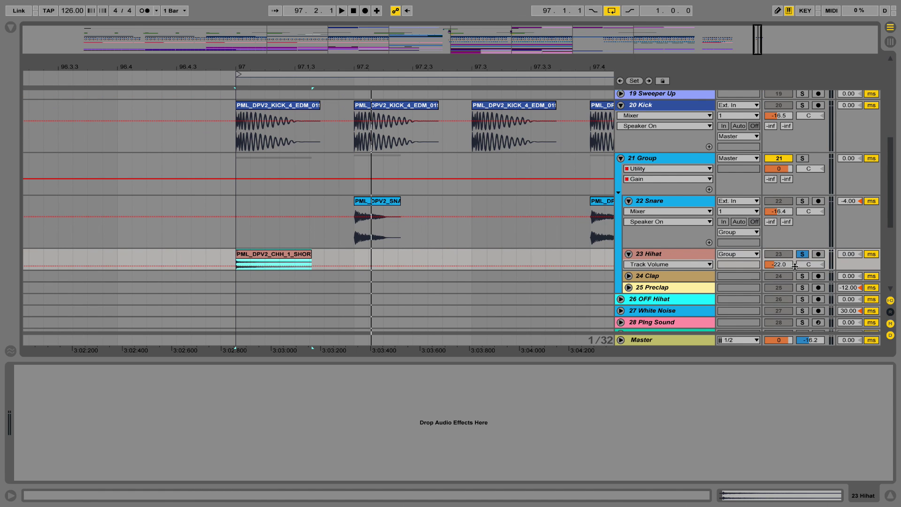
click(802, 254)
key(space)
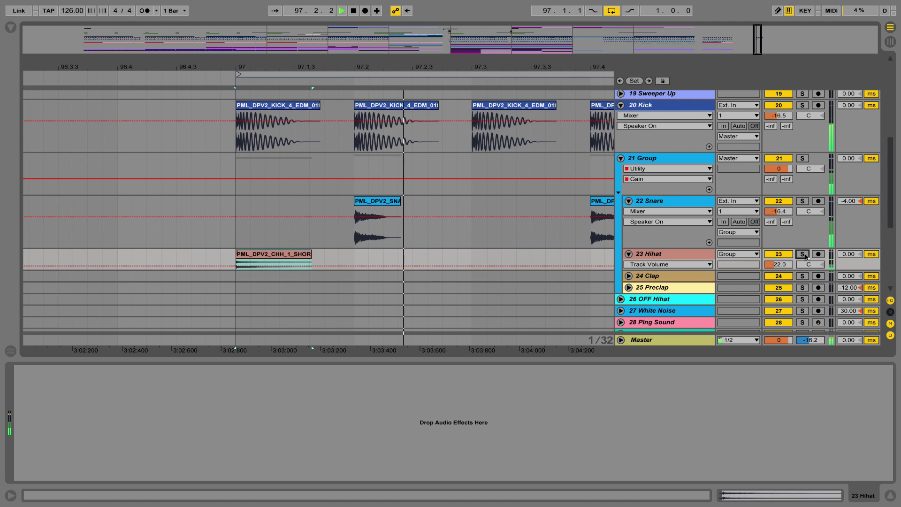
key(space)
drag(322, 67, 282, 68)
key(space)
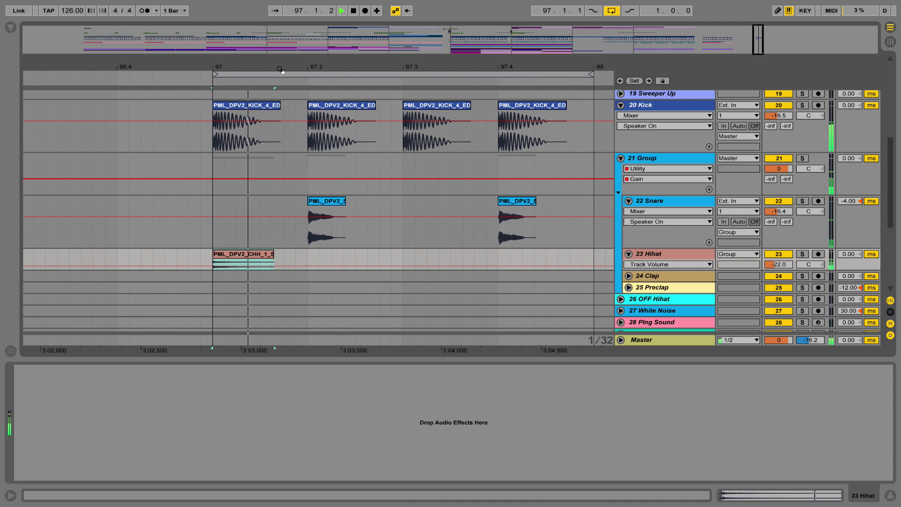
key(space)
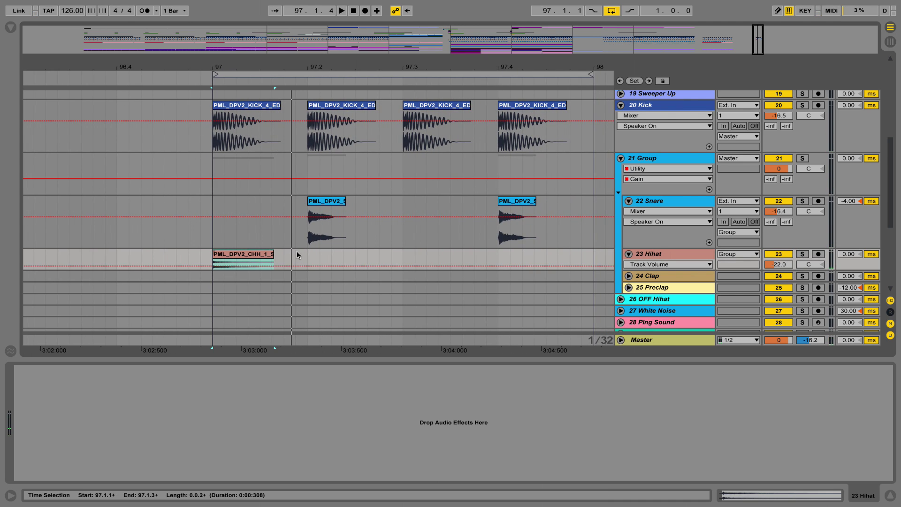
Step: Duplicate the one-beat hi-hat selection at 97.1.1 three times to fill bar 97 on the 23 Hihat track, and play the loop
drag(307, 257, 213, 261)
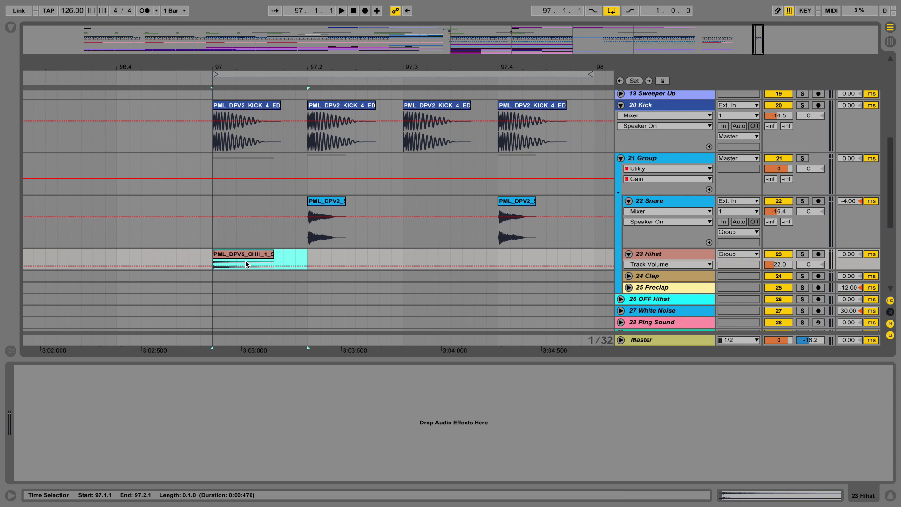
key(ctrl+d)
key(ctrl+d)
key(ctrl+d)
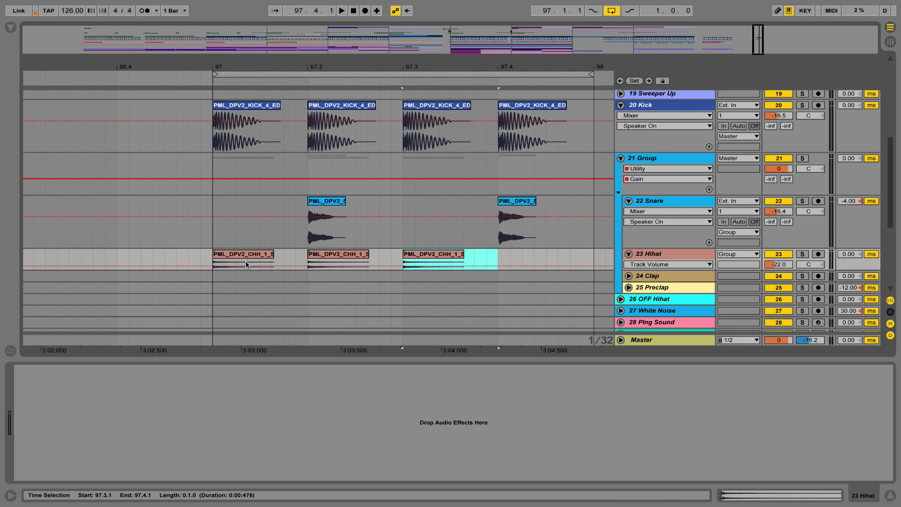
key(space)
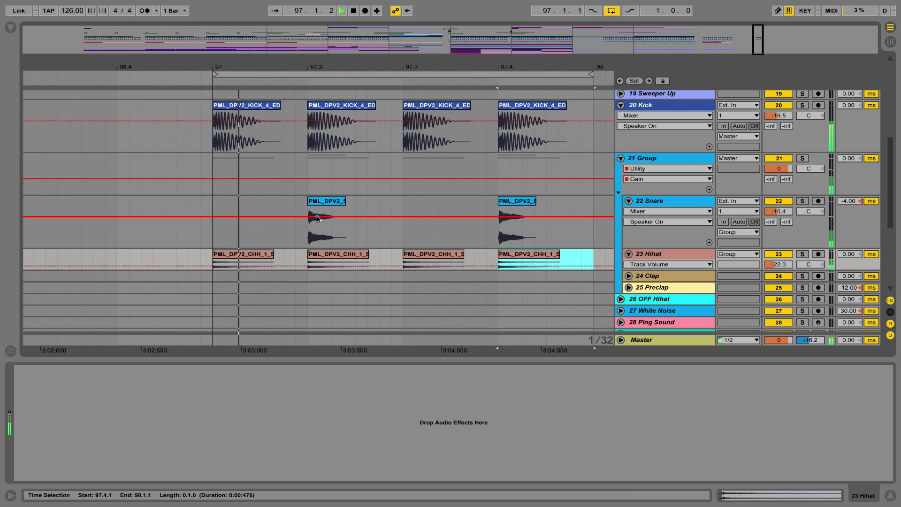
key(space)
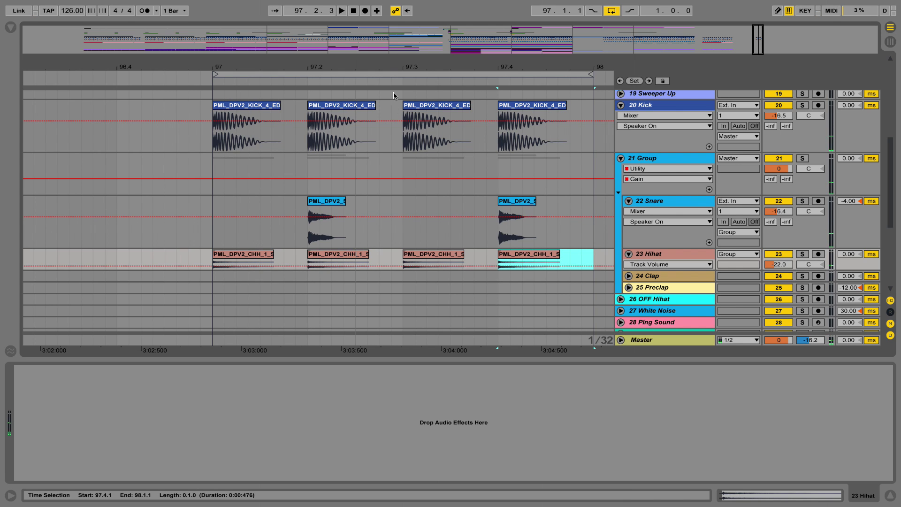
Step: Copy the last clap clip before bar 94 on the 24 Clap track to 97.2.1 and audition it both in the mix and soloed
scroll(393, 96, down, 10)
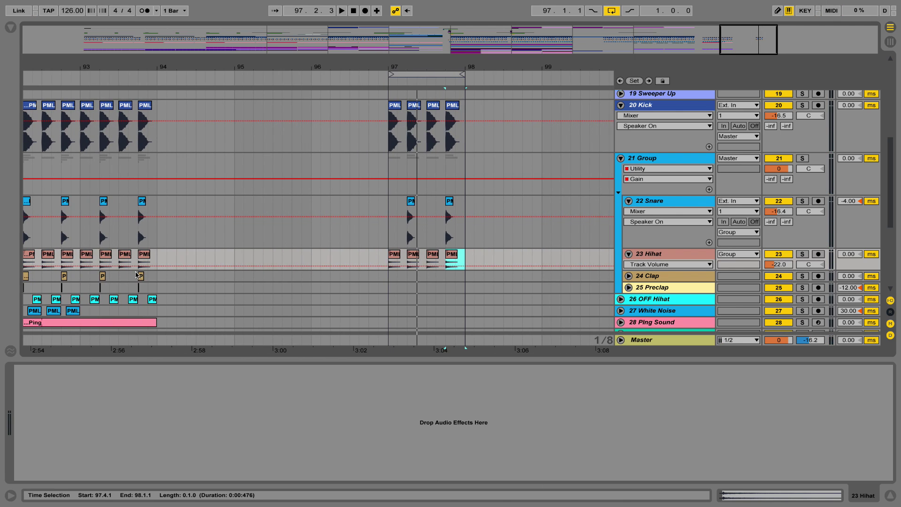
drag(157, 277, 411, 282)
click(142, 279)
key(space)
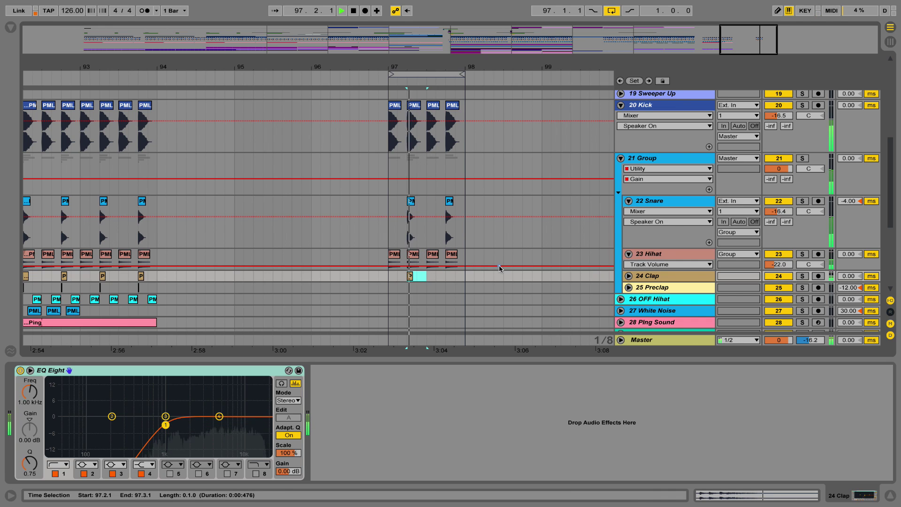
click(803, 276)
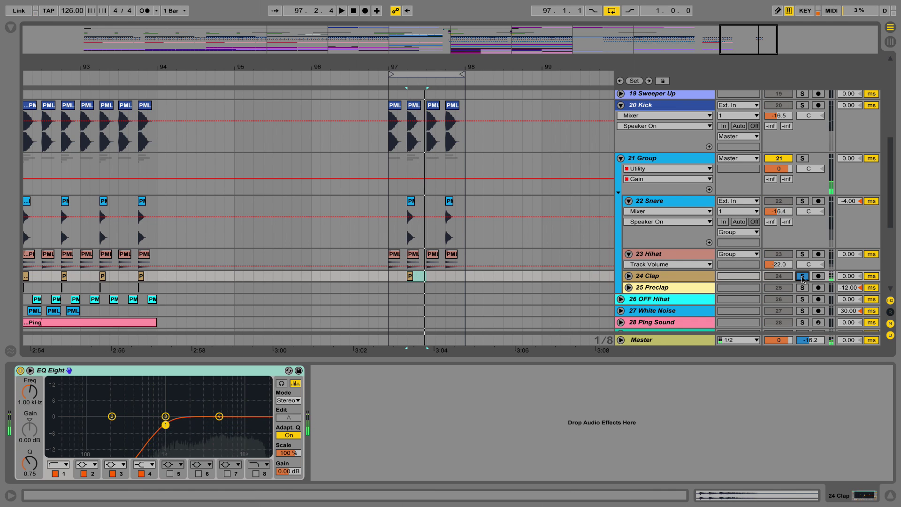
click(803, 277)
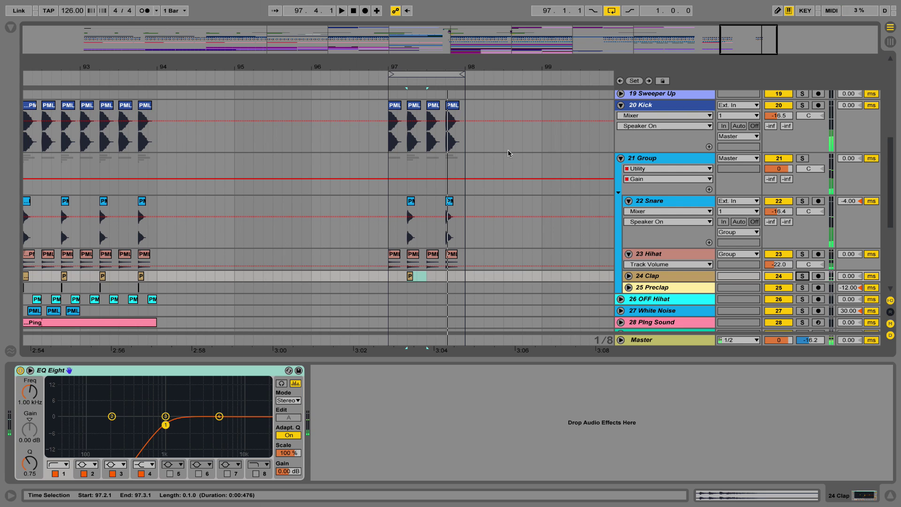
Step: Solo and unfold the 24 Clap track, and examine the sample waveform of the clap clip at 97.2.1
drag(407, 68, 366, 136)
double_click(393, 275)
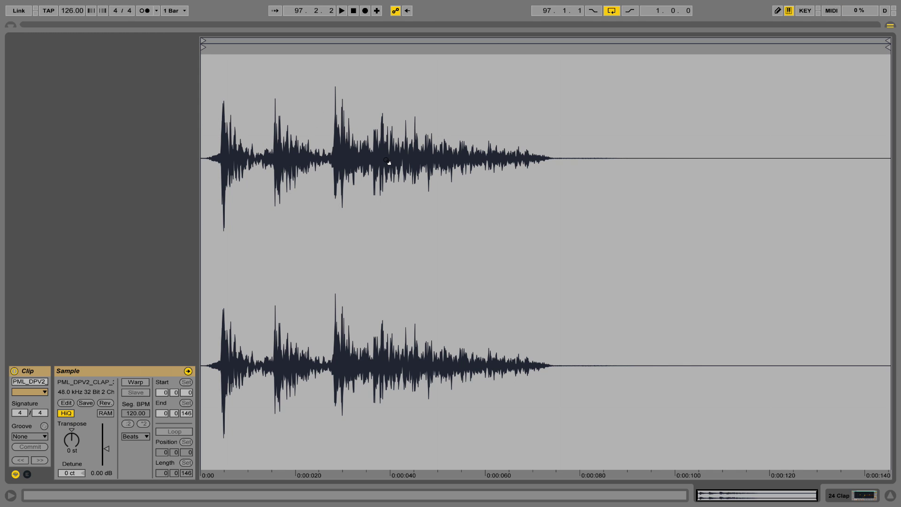
key(space)
click(842, 495)
click(802, 117)
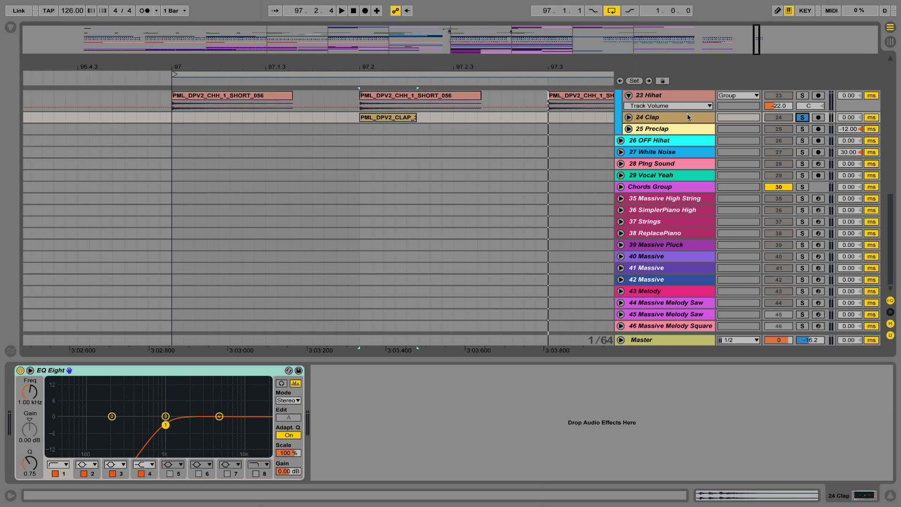
click(628, 117)
double_click(385, 141)
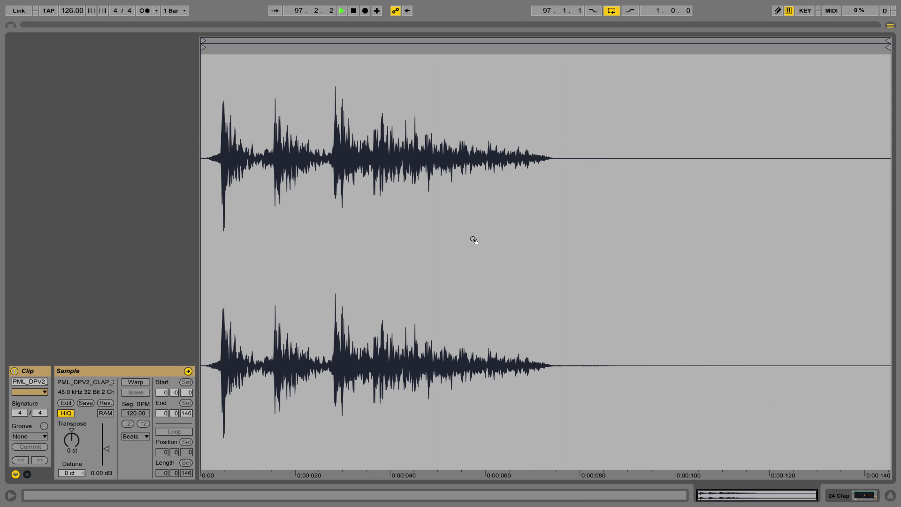
key(space)
click(838, 495)
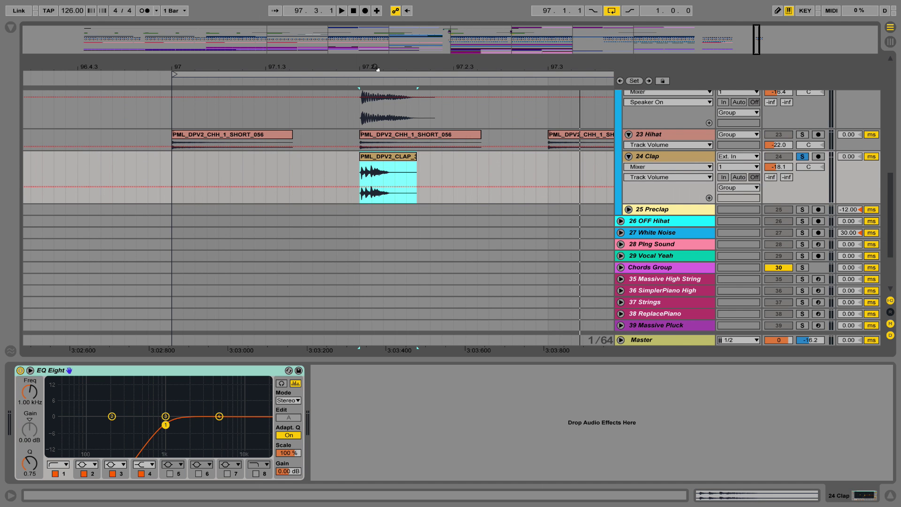
Step: Play the soloed clap and copy its clip to 97.4.1 on the 24 Clap track
drag(377, 69, 314, 66)
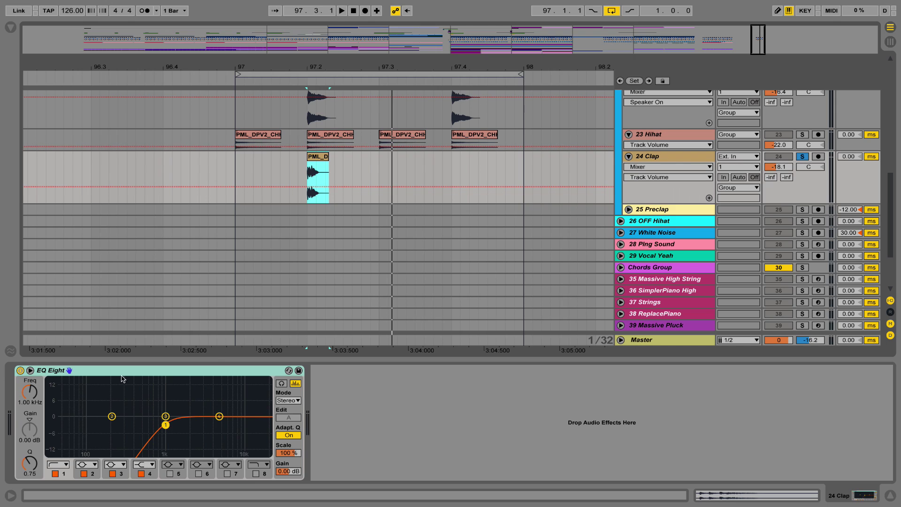
key(space)
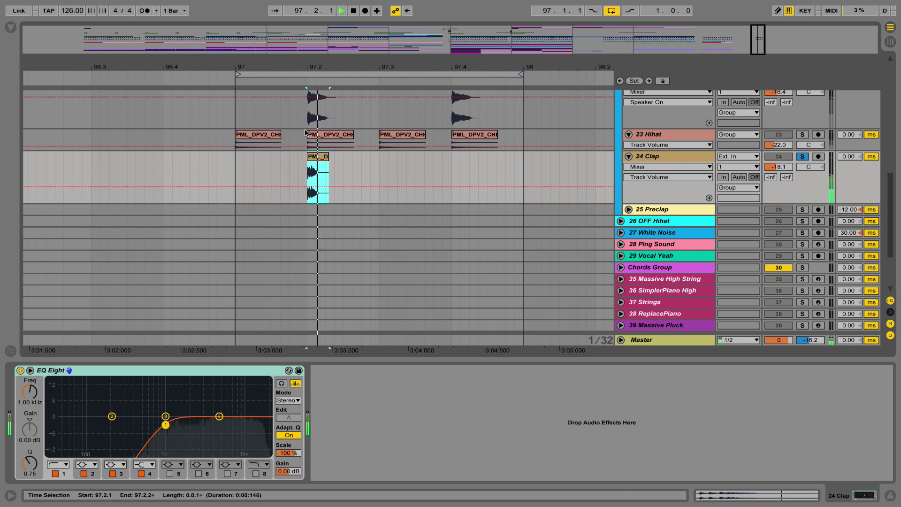
key(space)
drag(378, 160, 458, 159)
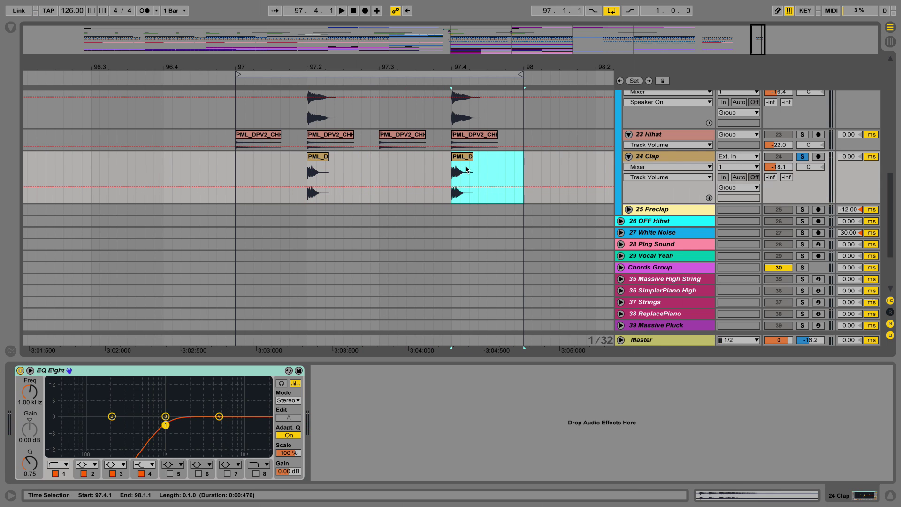
Step: Unsolo the 24 Clap track and play the bar 97 loop, comparing the groove with the clap track deactivated and active
click(791, 158)
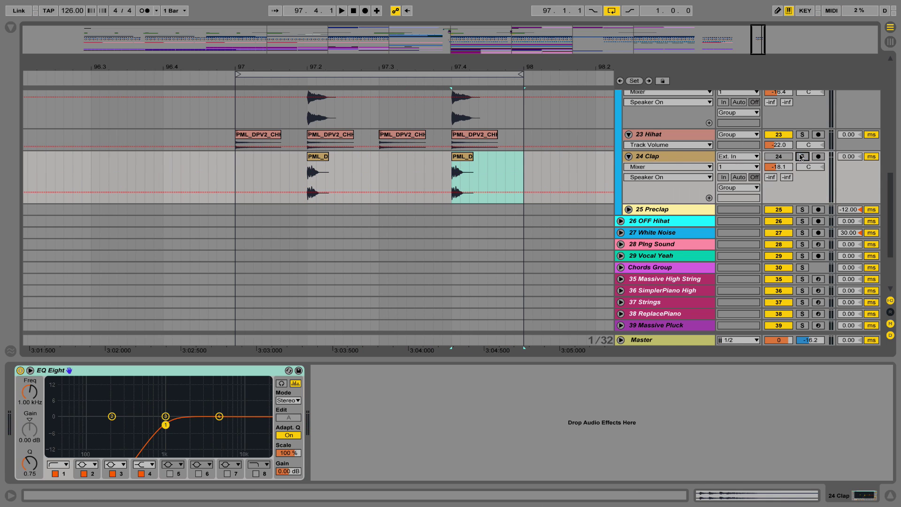
key(space)
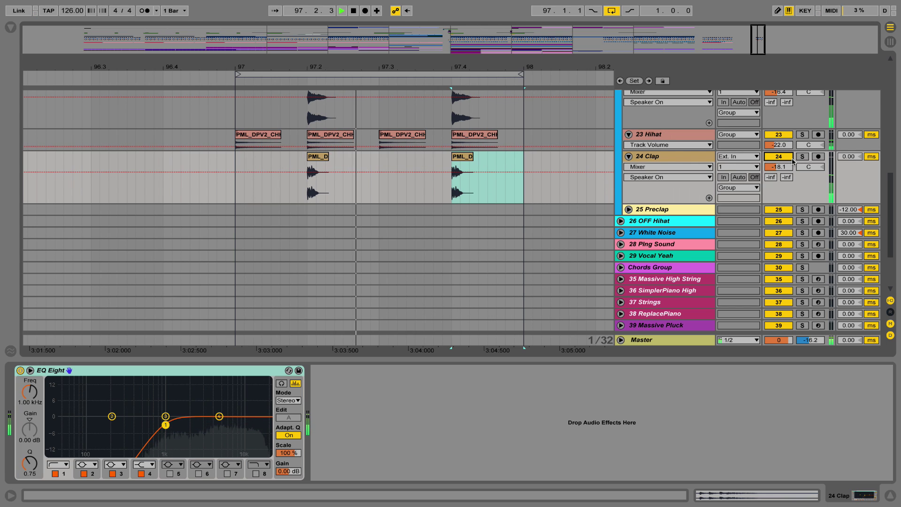
scroll(672, 160, up, 4)
scroll(672, 159, down, 2)
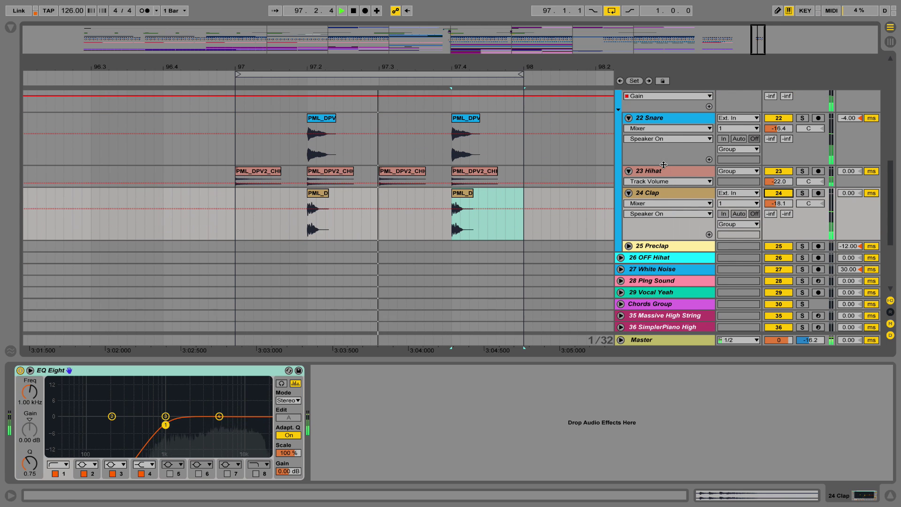
key(space)
Step: Copy the off-beat hi-hat clips of bar 93 on the 26 OFF Hihat track to bar 97, and unfold the track
drag(477, 63, 453, 28)
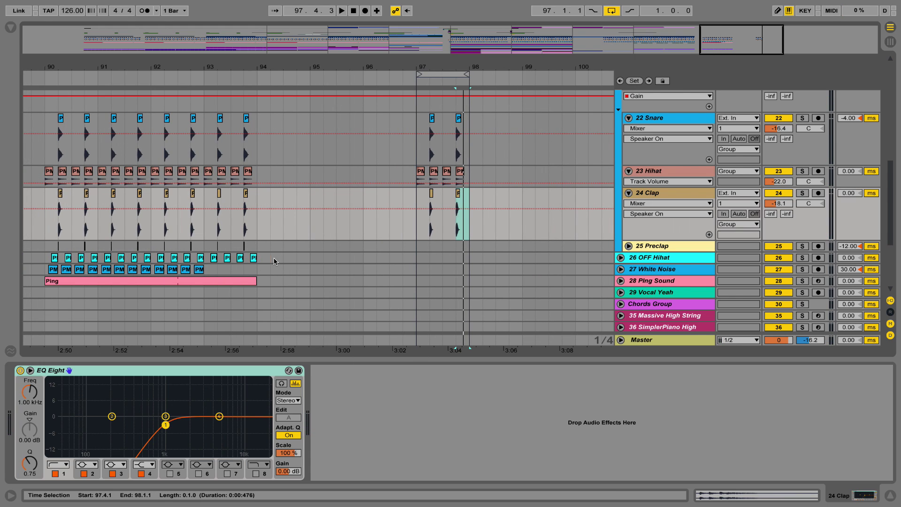
drag(274, 261, 221, 257)
click(212, 258)
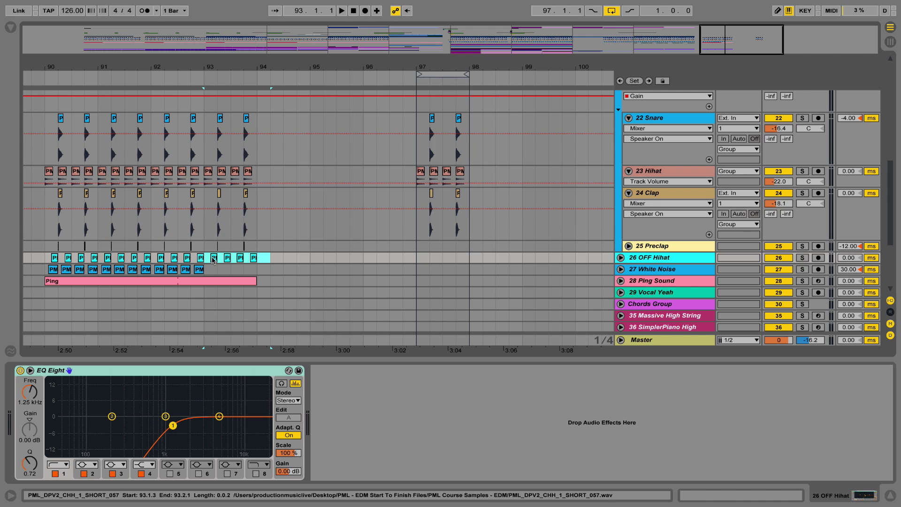
drag(213, 261, 425, 257)
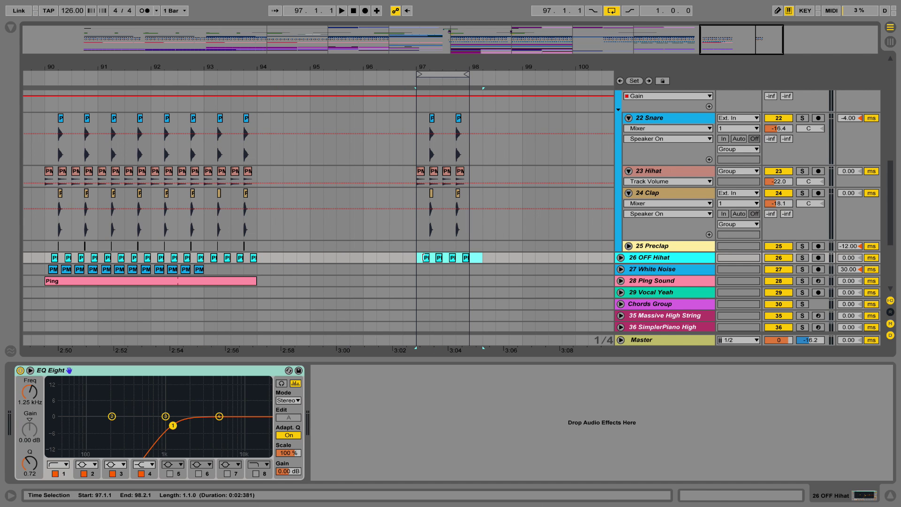
click(620, 257)
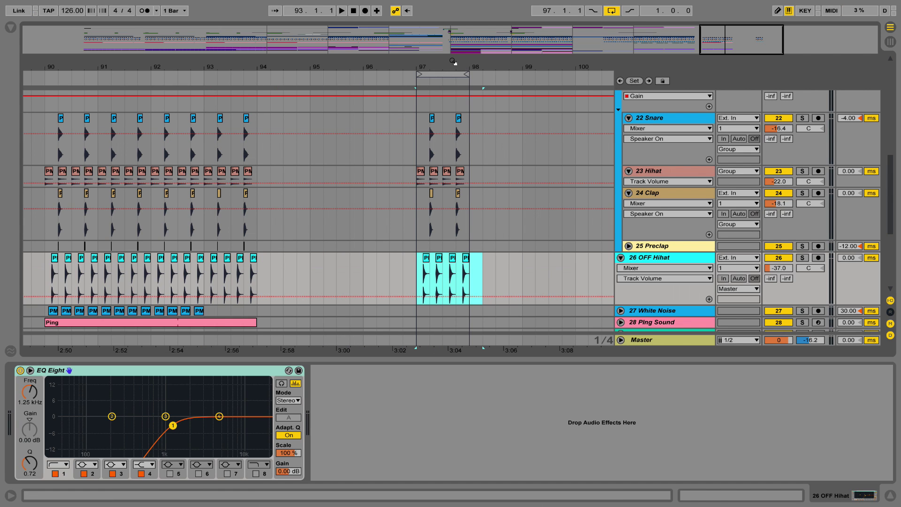
Step: Place the insert marker at 97.1.3 and audition the 26 OFF Hihat track soloed and within the full mix
drag(454, 64, 454, 84)
drag(428, 213, 354, 337)
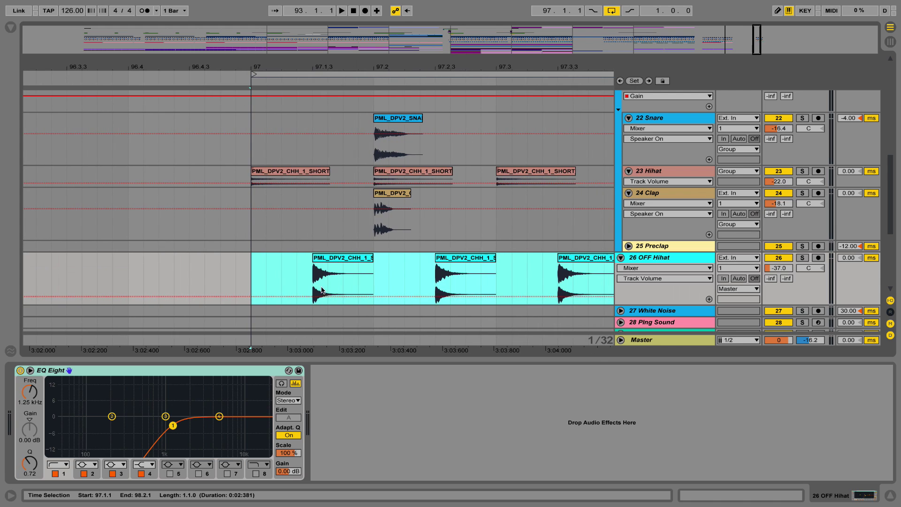
click(312, 277)
click(801, 258)
key(space)
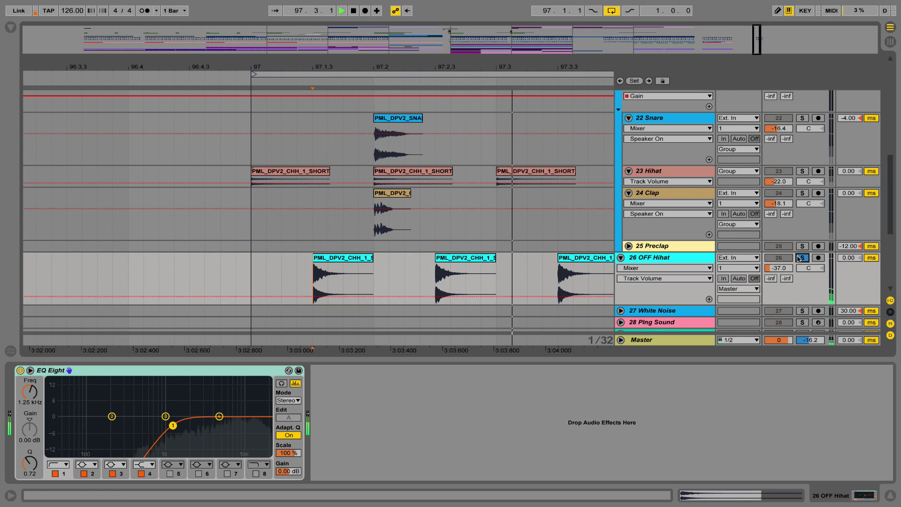
click(802, 258)
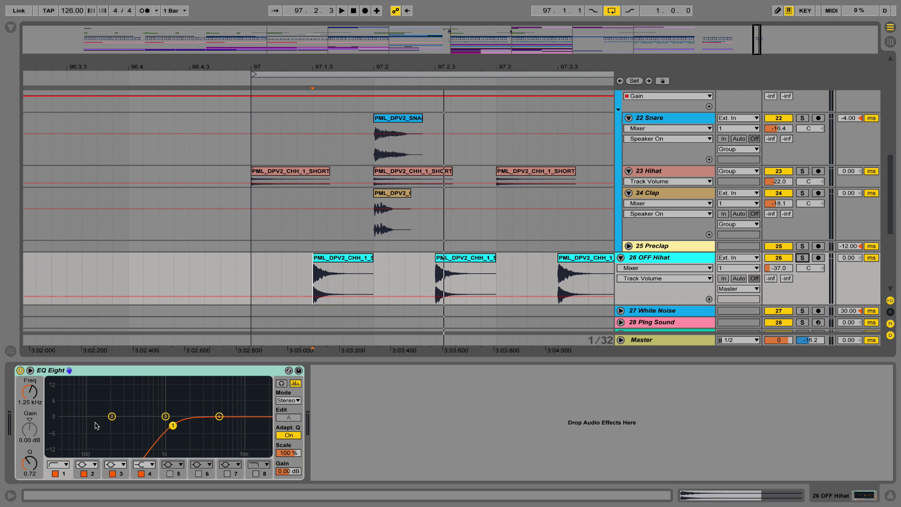
Step: Loop all of bar 97 with the off-beat hi-hats soloed, and unsolo them during playback to hear the complete groove
drag(413, 67, 266, 65)
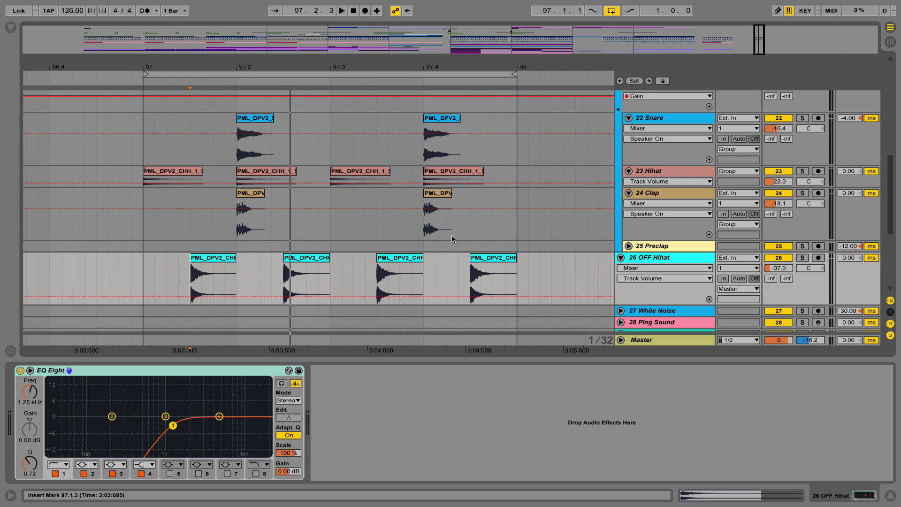
click(801, 258)
key(space)
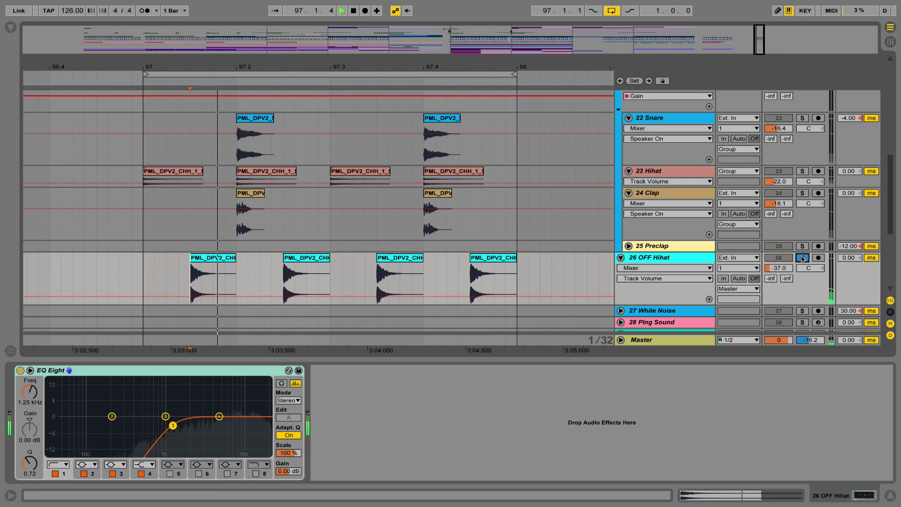
click(802, 258)
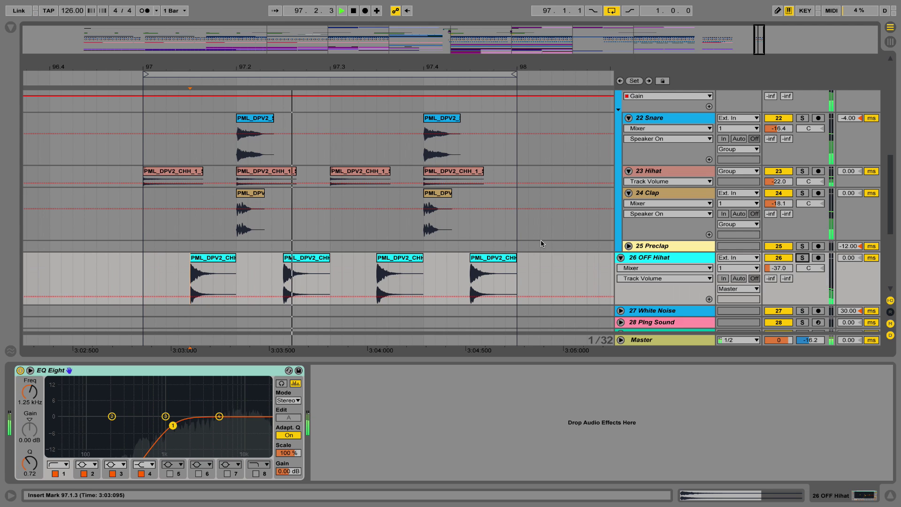
Step: Copy the preclap clips of bar 93 on the 25 Preclap track to bar 97, and unfold the track
key(space)
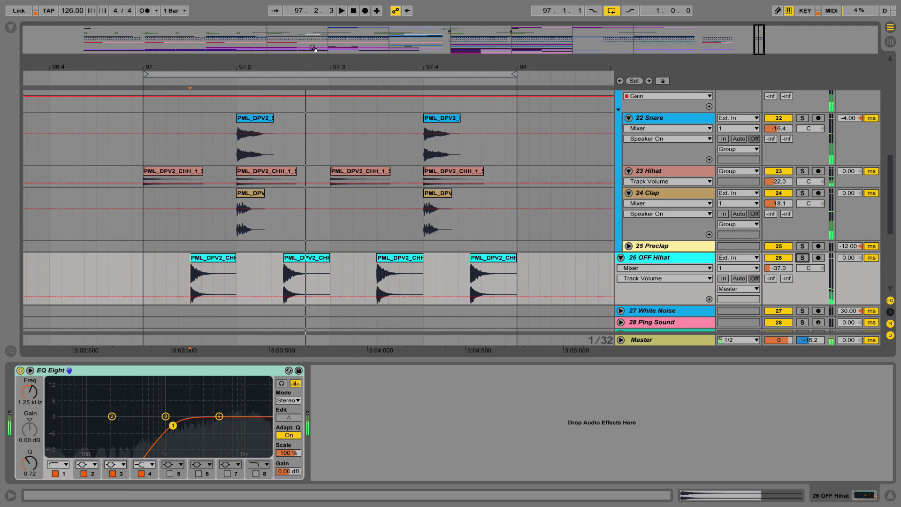
key(minus)
drag(328, 66, 399, 47)
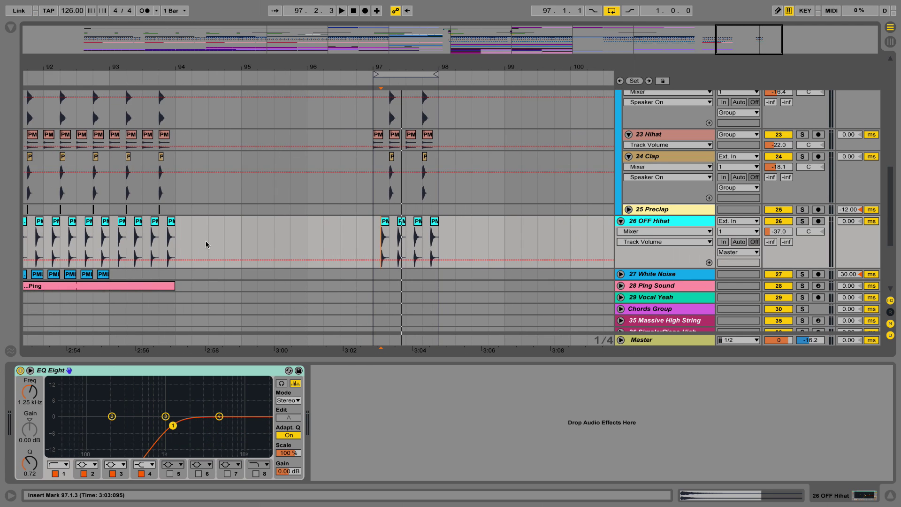
drag(176, 213, 115, 211)
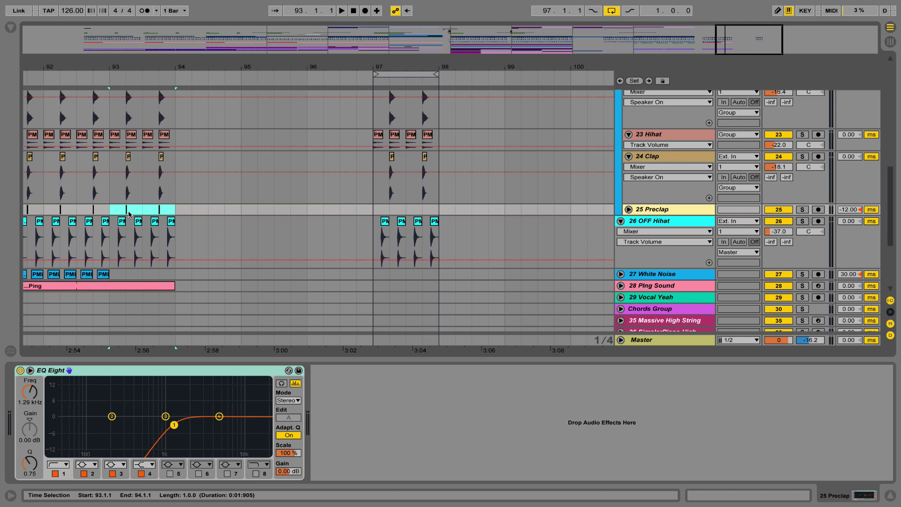
drag(129, 214, 393, 214)
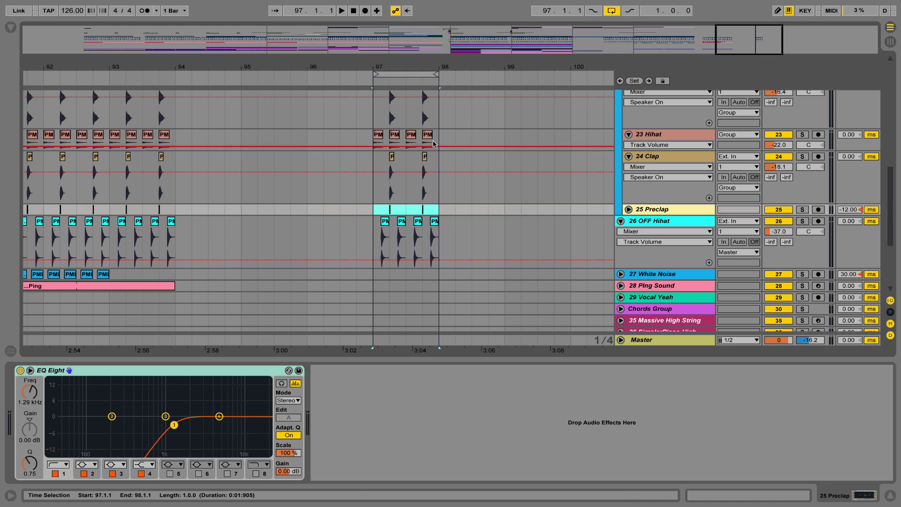
drag(400, 67, 498, 188)
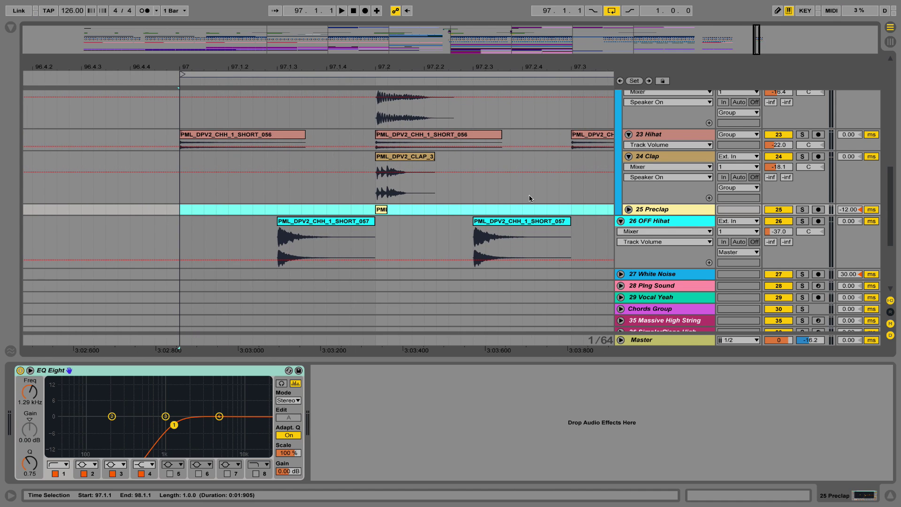
click(629, 209)
Step: Compare the start of the preclap waveform with the clap and snare at 97.2, marking the beat and a point just before it
drag(403, 66, 341, 229)
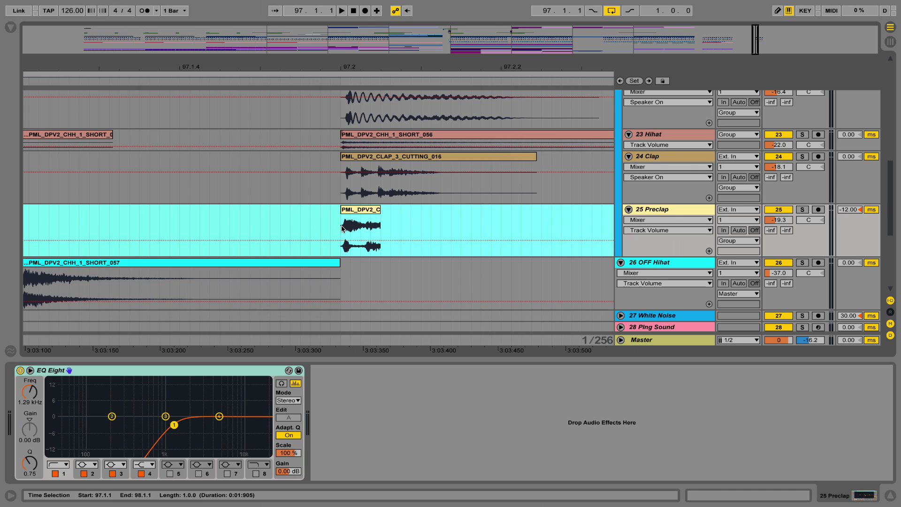
click(341, 225)
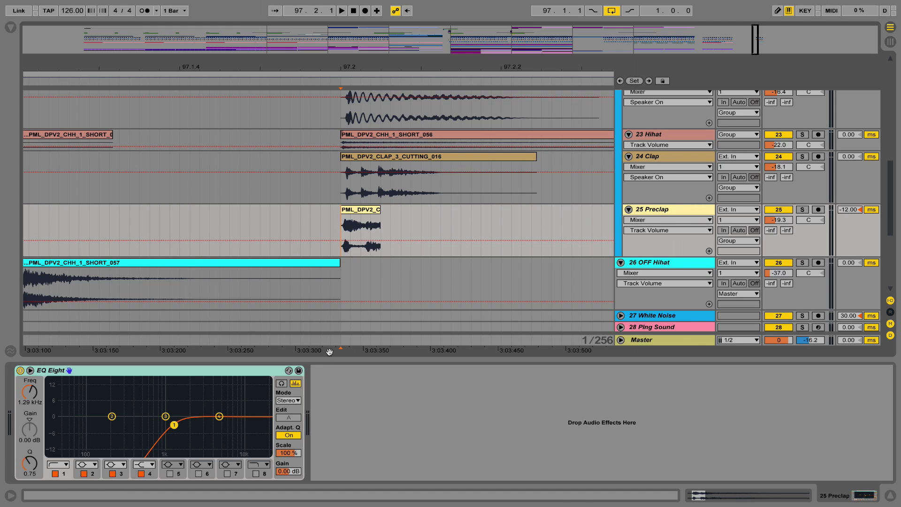
drag(339, 56, 266, 332)
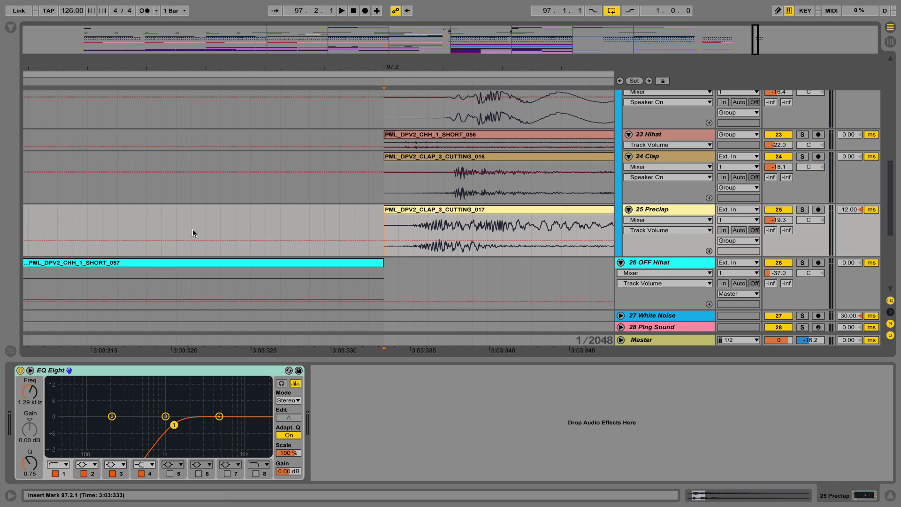
click(177, 221)
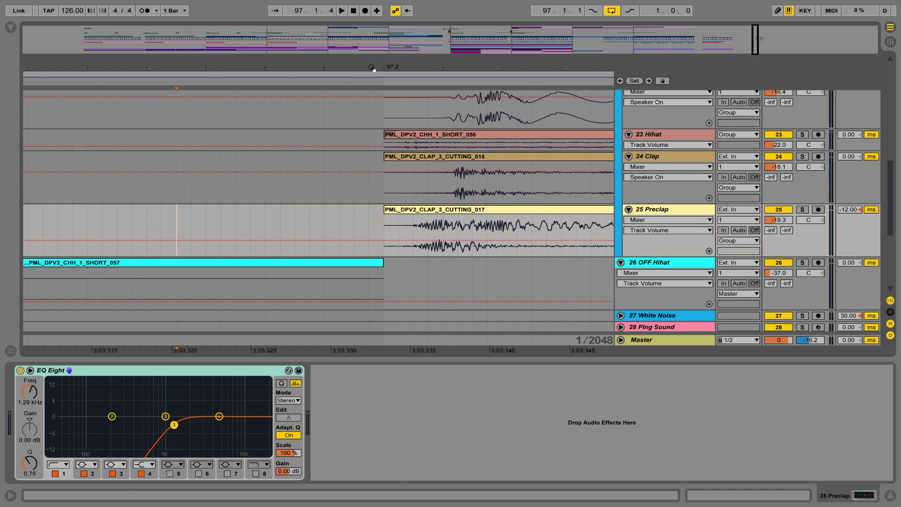
Step: Audition the 25 Preclap track soloed and within the full mix, starting just before 97.2
drag(373, 69, 322, 21)
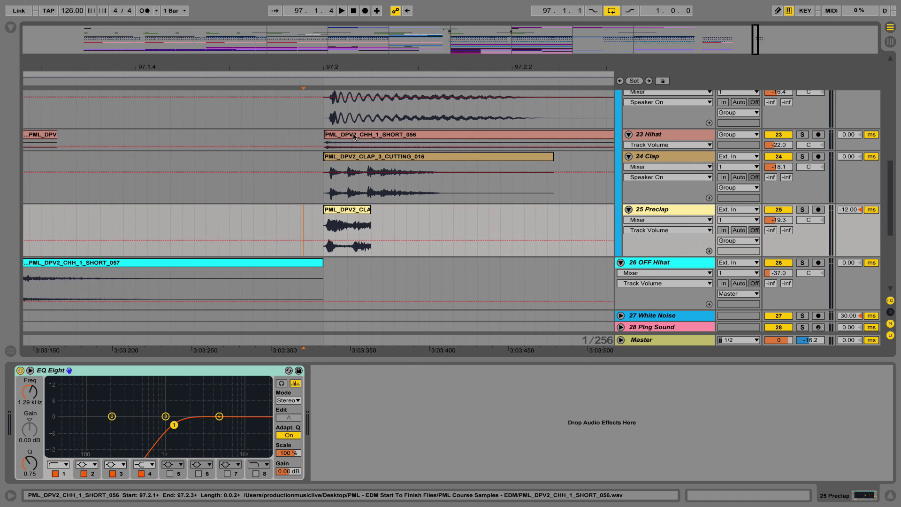
click(800, 210)
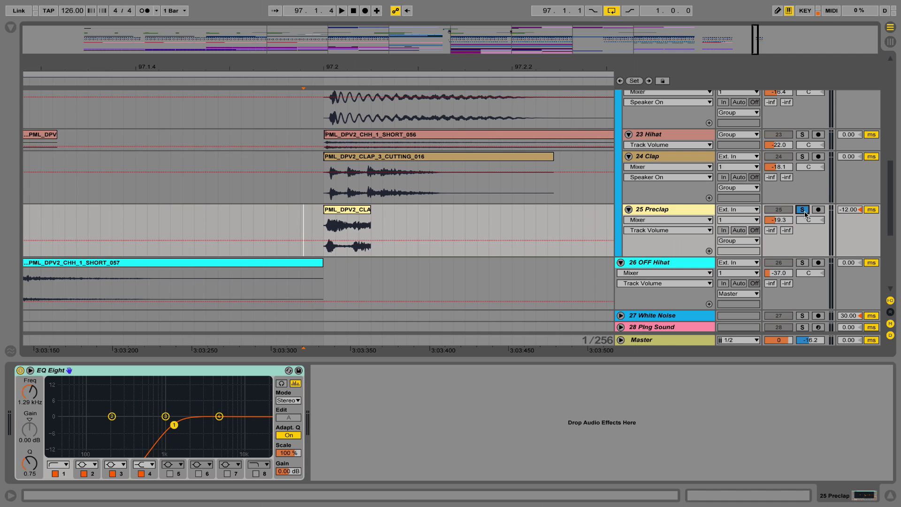
key(space)
click(803, 210)
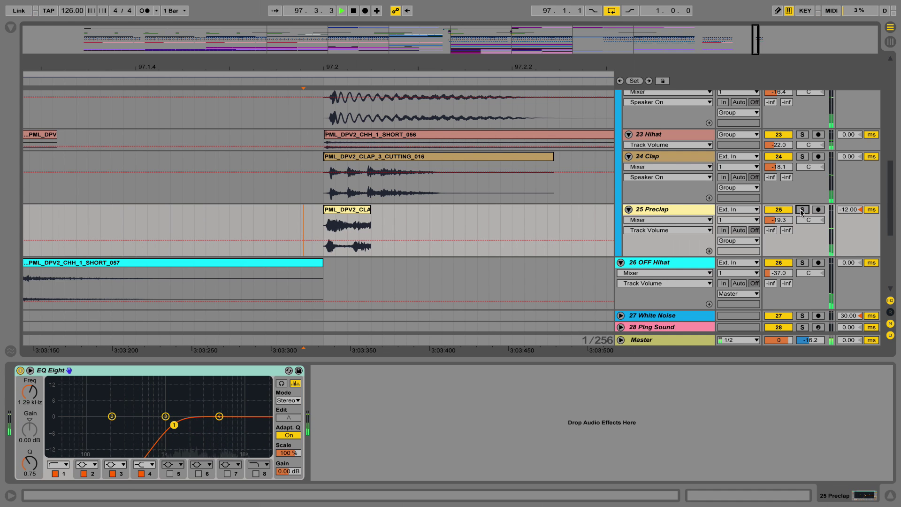
key(space)
Step: Play the bar 97 loop from 97.1.1, comparing the groove with the 25 Preclap track deactivated and active
drag(355, 67, 326, 28)
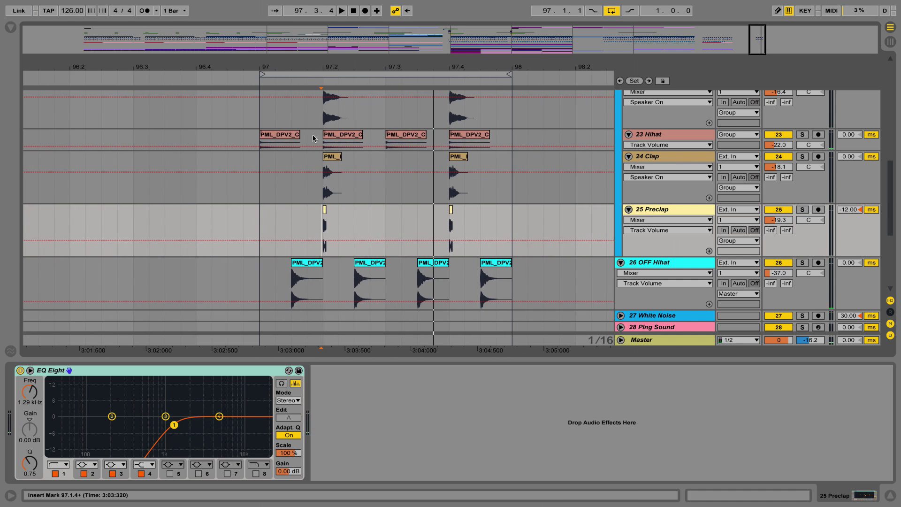
click(262, 213)
key(space)
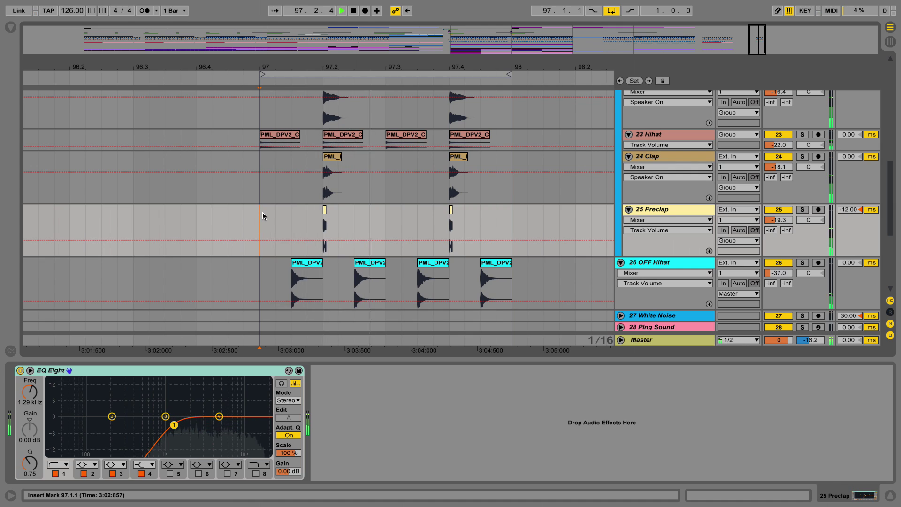
scroll(543, 203, up, 2)
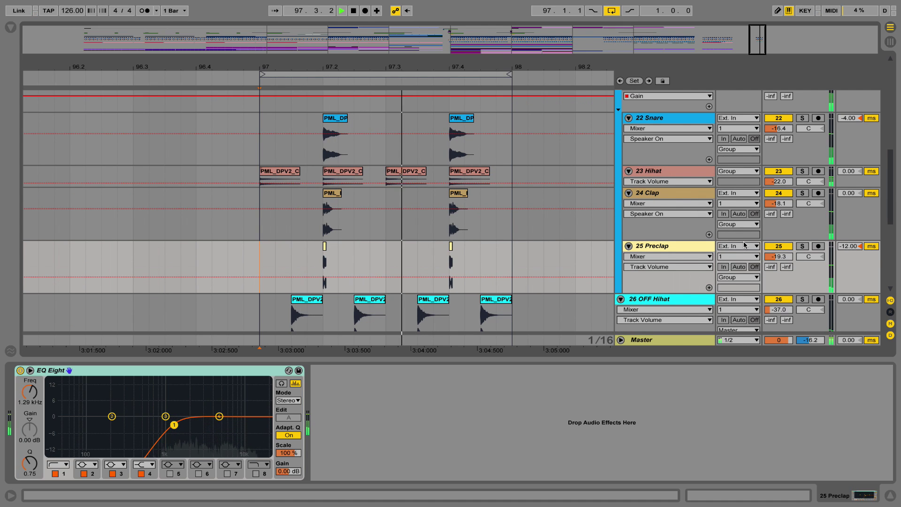
click(777, 246)
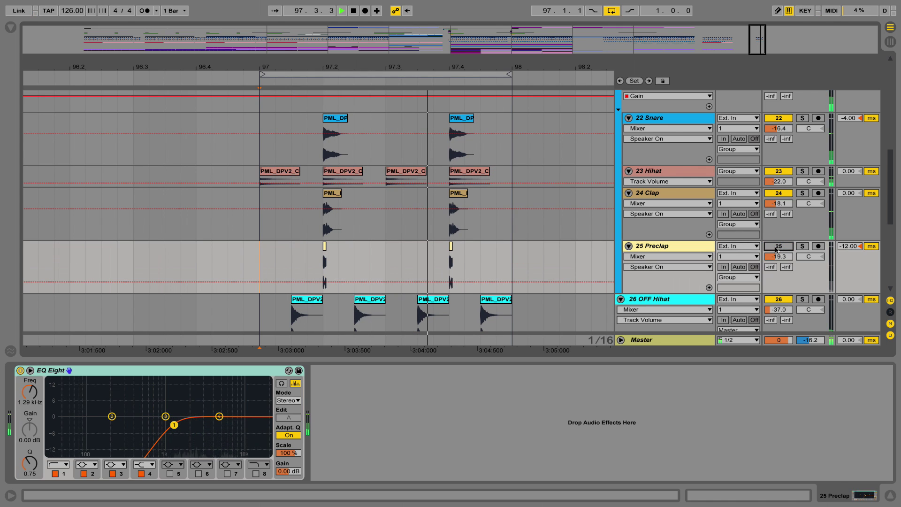
click(777, 246)
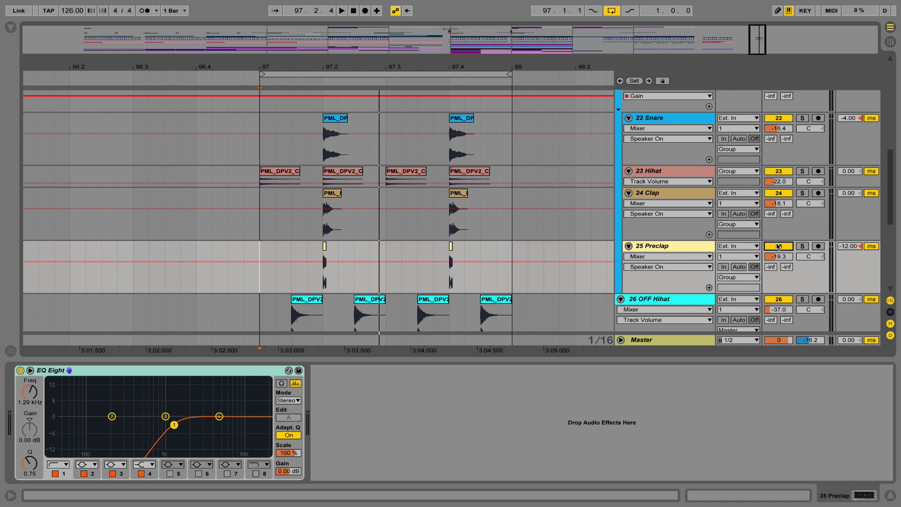
key(space)
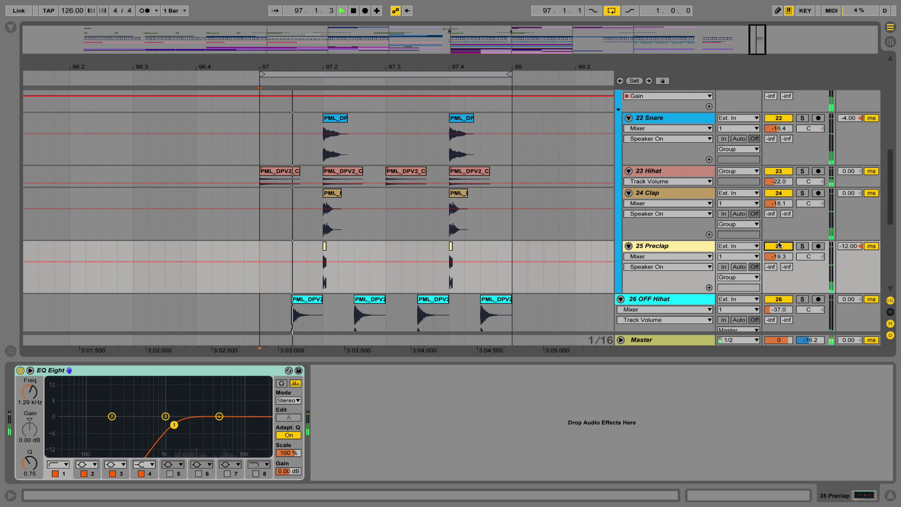
click(779, 245)
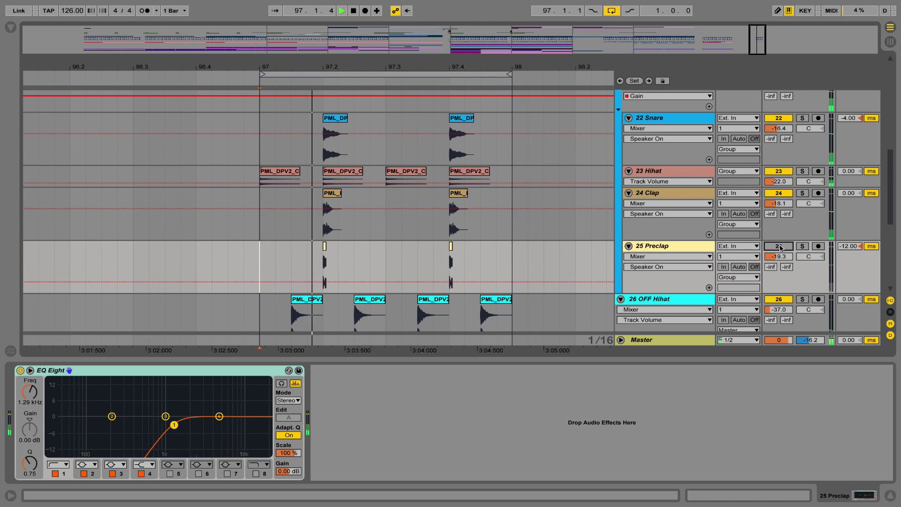
click(786, 246)
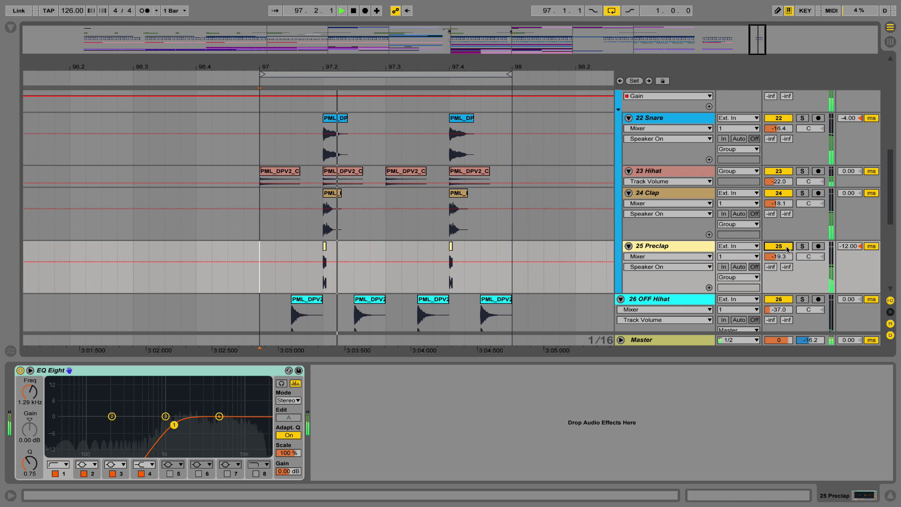
key(space)
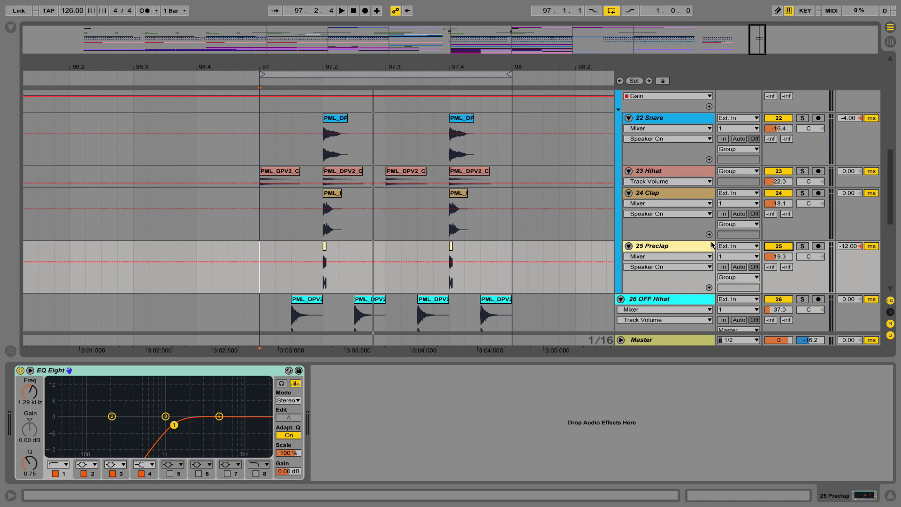
key(space)
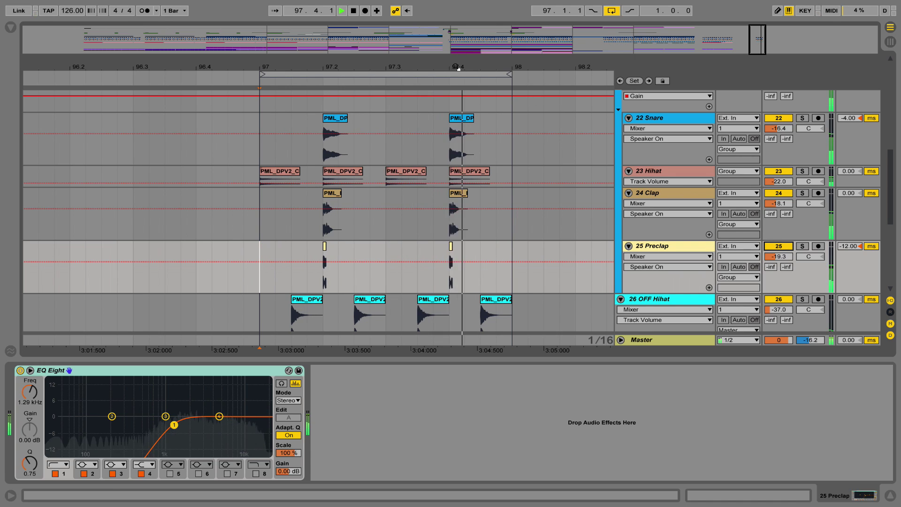
Step: Stop playback, hide the device view and review all bar 97 drum layers from 20 Kick to 26 OFF Hihat
drag(456, 68, 456, 49)
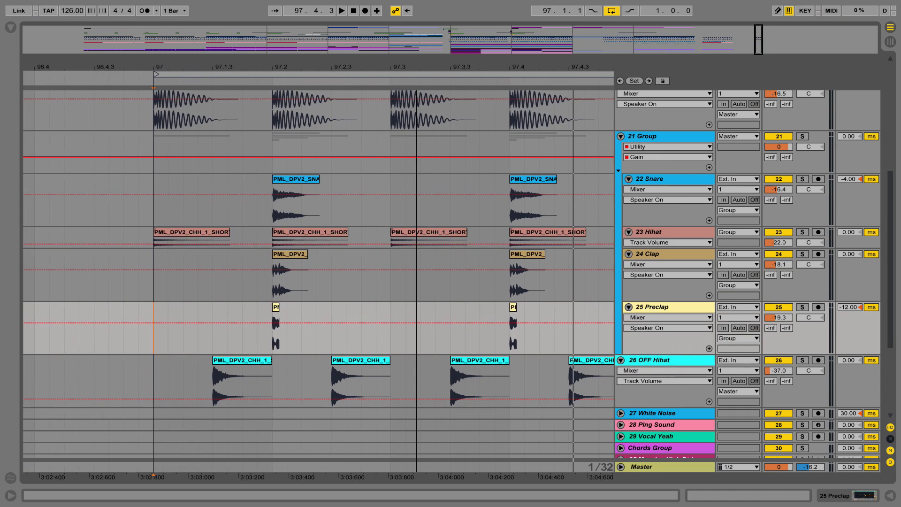
scroll(549, 149, up, 3)
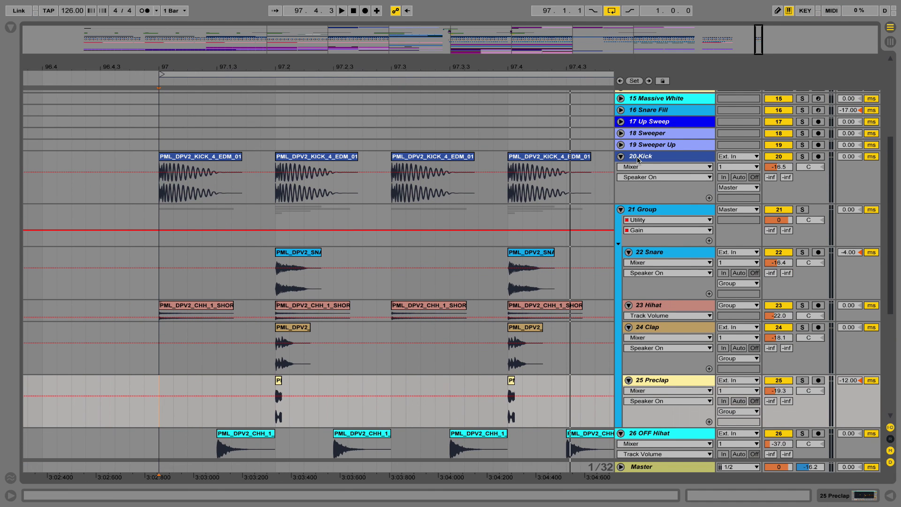
scroll(549, 149, down, 3)
drag(381, 63, 381, 44)
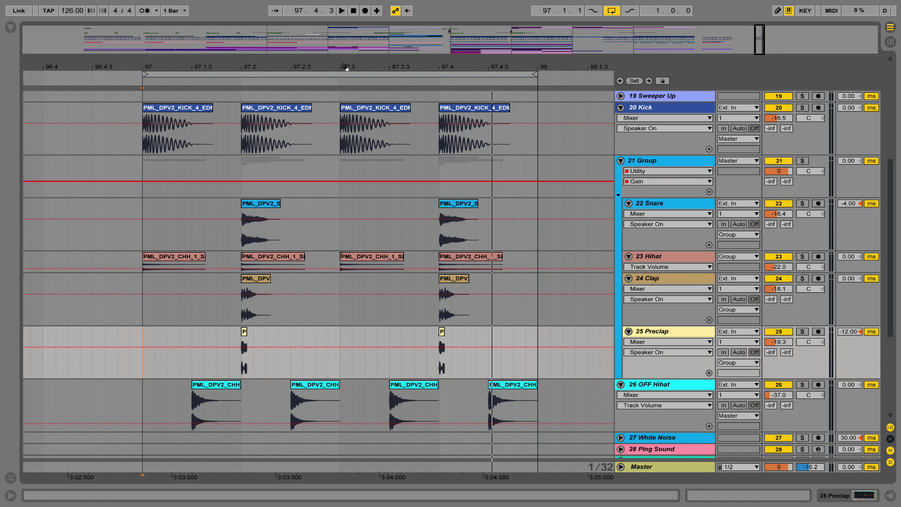
Step: Loop the eight bars of Drop2 from 81.1.1 to 89.1.1 and play the section
mouse_move(345, 67)
mouse_down()
mouse_move(345, 58)
mouse_move(431, 55)
mouse_move(430, 23)
mouse_up()
drag(429, 70, 310, 75)
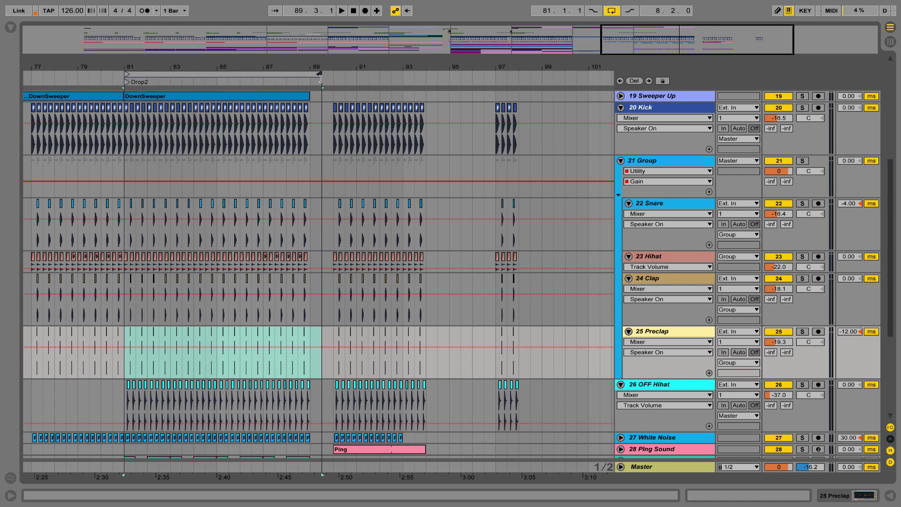
scroll(710, 417, down, 5)
key(space)
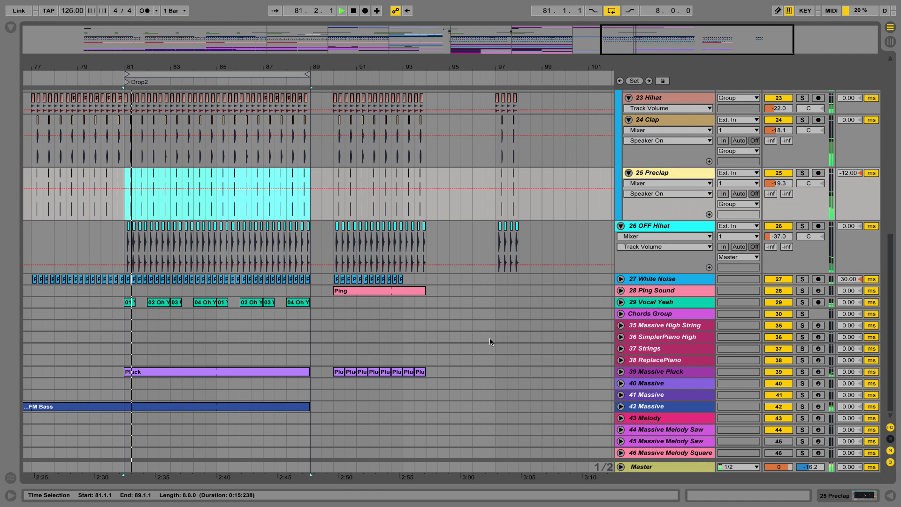
Step: Solo the 42 Massive bass track, show its device chain and turn off its Overdrive
click(802, 407)
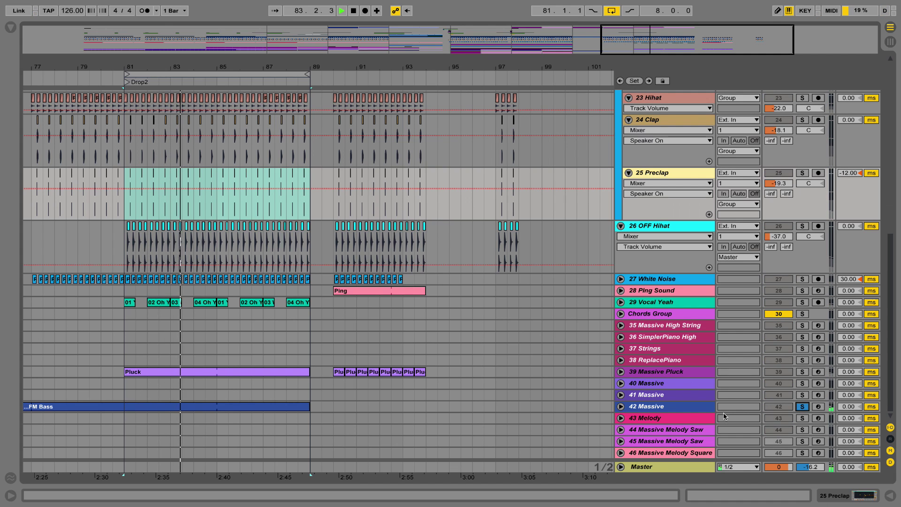
double_click(691, 407)
scroll(803, 326, down, 5)
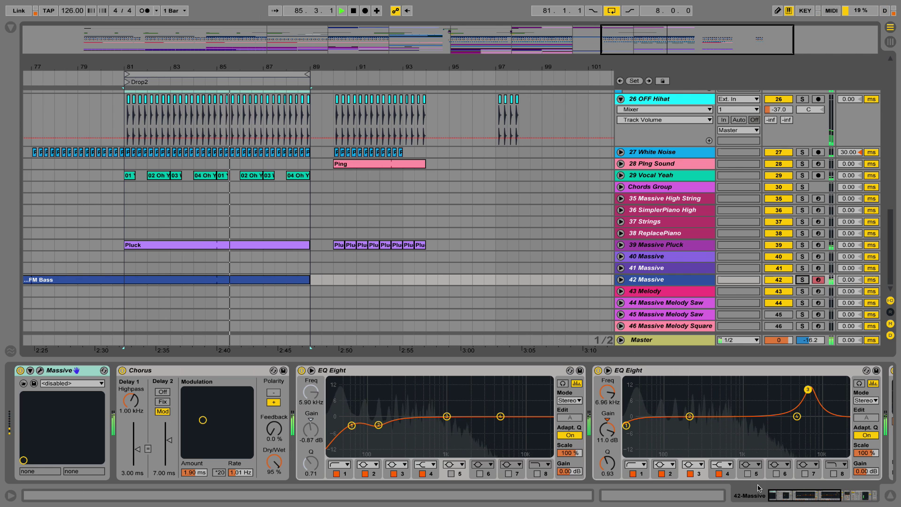
scroll(581, 374, right, 5)
click(674, 371)
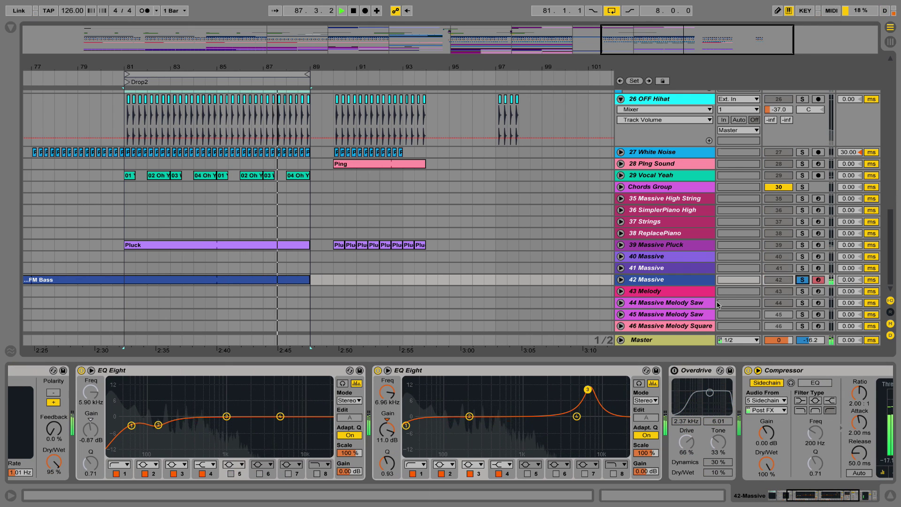
Step: Turn off the second EQ Eight on 42 Massive, and unsolo the track to hear the bass in the full Drop2 mix
click(804, 281)
click(378, 370)
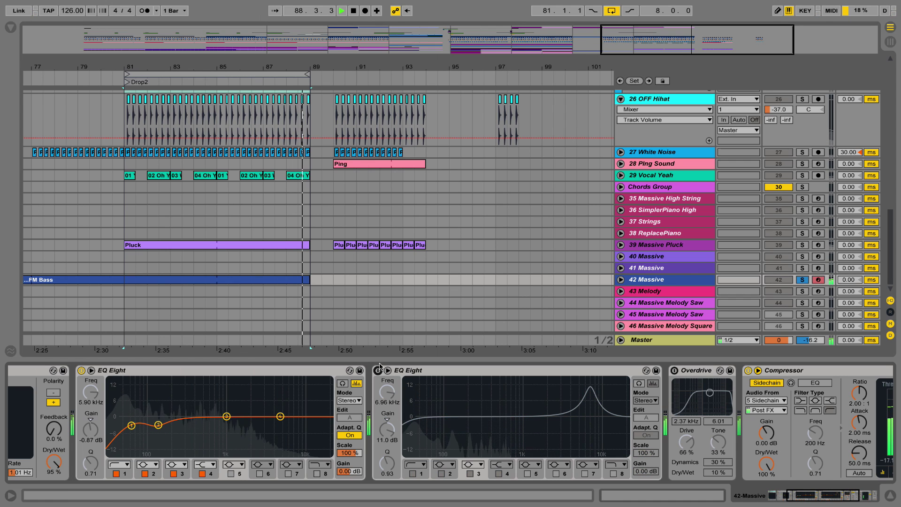
click(803, 281)
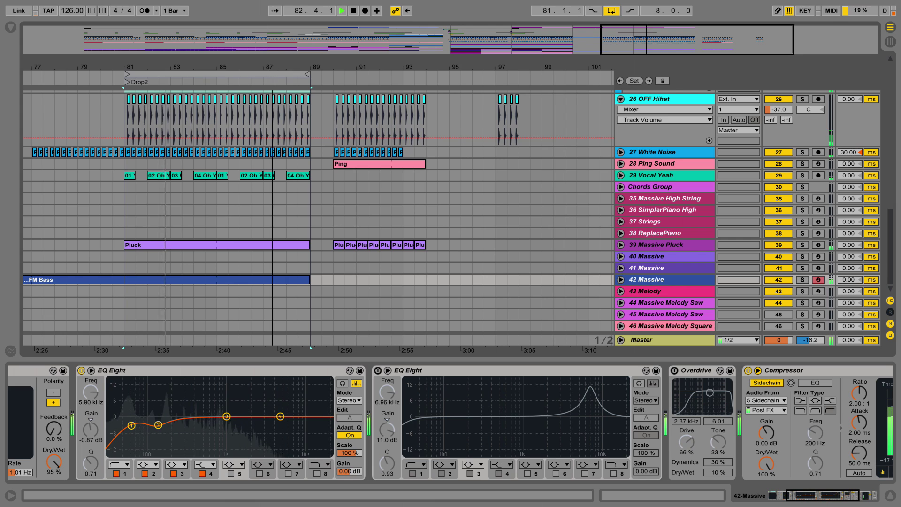
drag(284, 67, 365, 59)
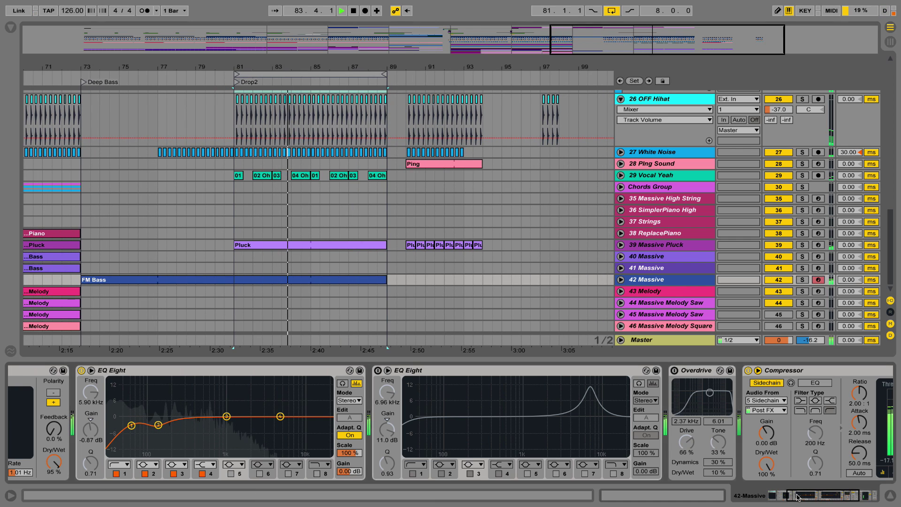
drag(803, 496, 782, 496)
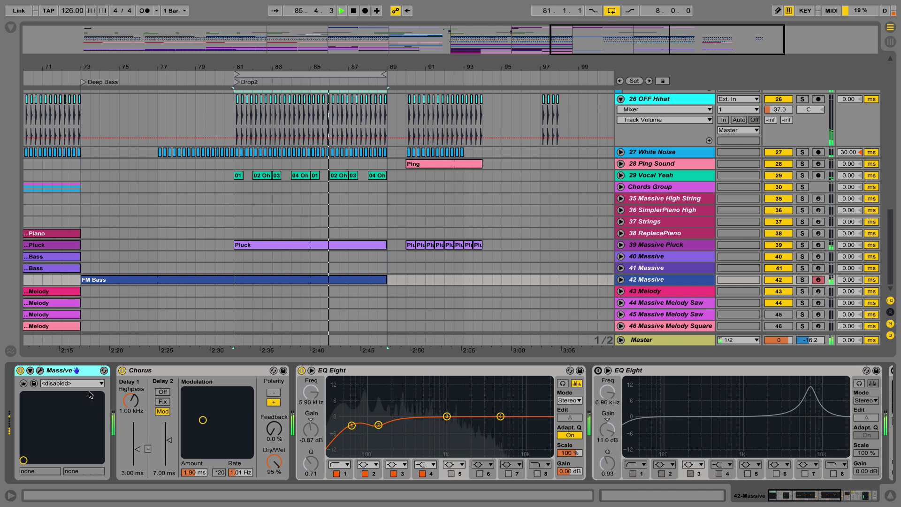
drag(321, 68, 362, 220)
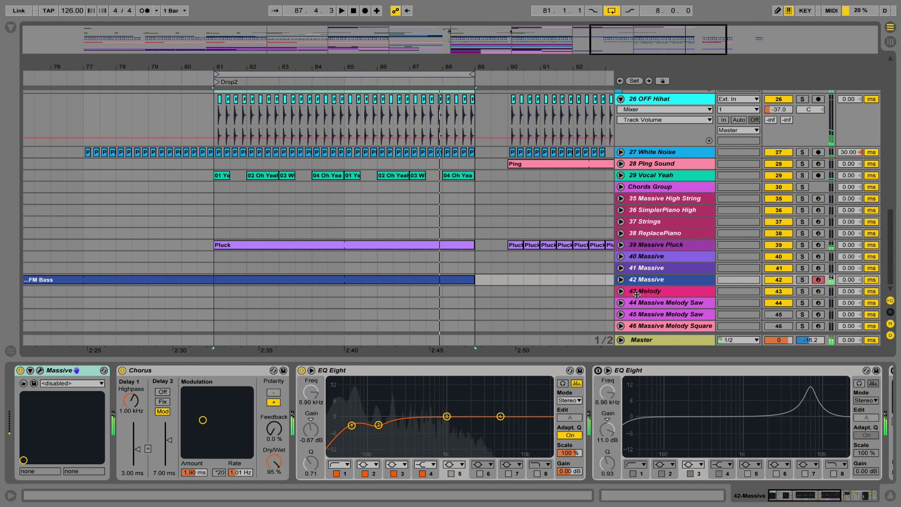
Step: Unfold the 42 Massive track, open the notes of its FM Bass clip and play them
click(621, 279)
double_click(350, 280)
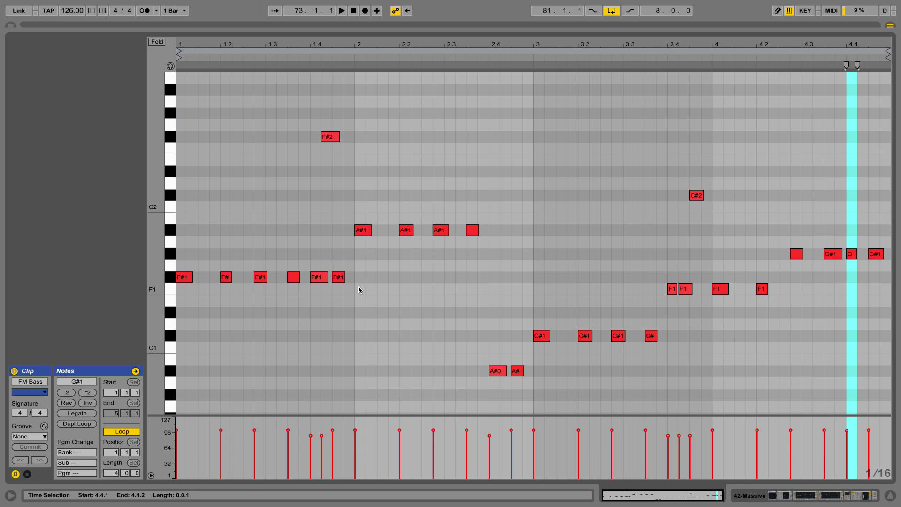
key(space)
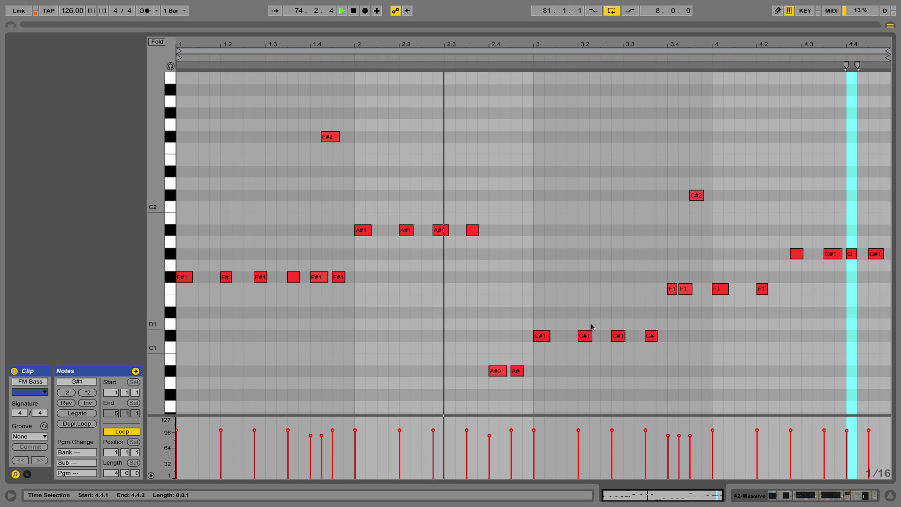
Step: Show the device chain of 42 Massive again, view the Massive synth's settings window and close it
click(772, 496)
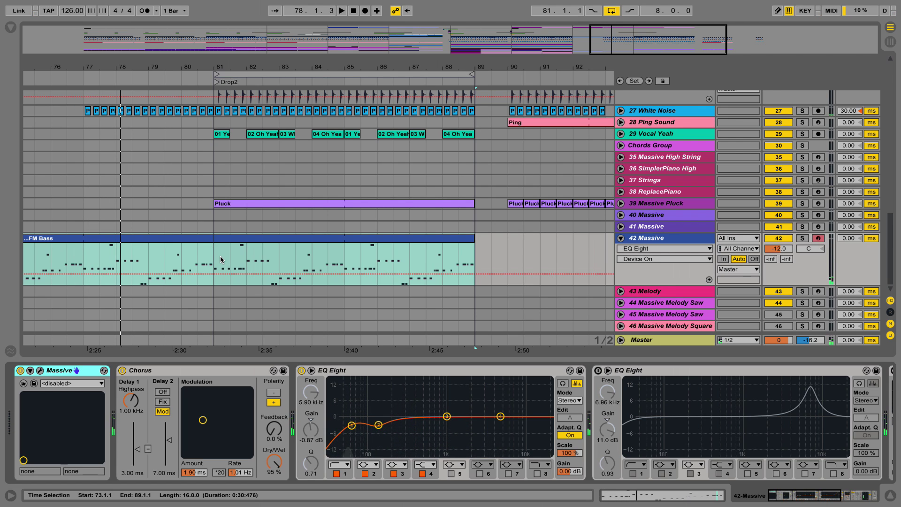
click(39, 370)
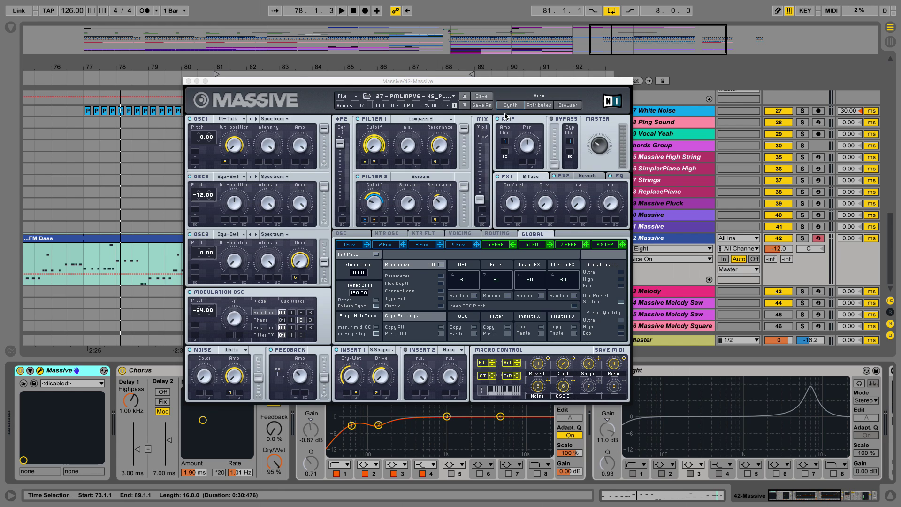
click(187, 81)
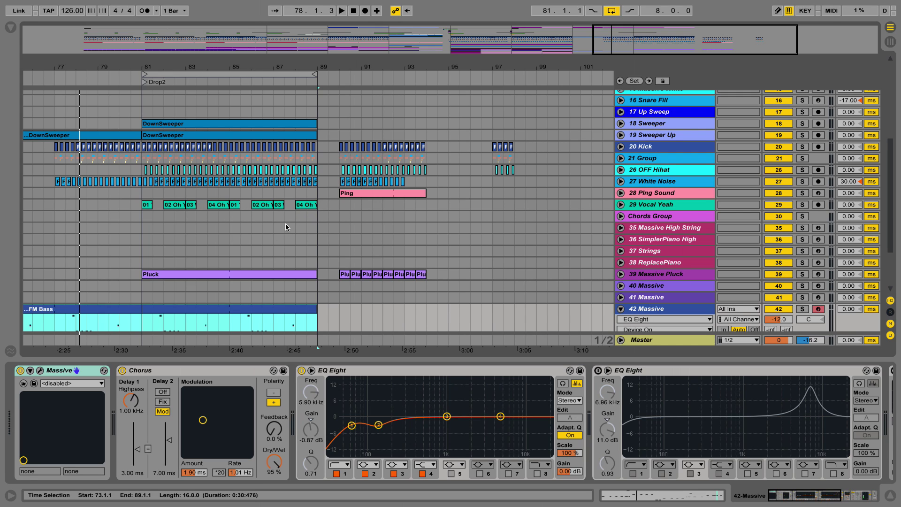
Step: Fold the 42 Massive track and bring the intro section of the arrangement into view
scroll(285, 223, down, 2)
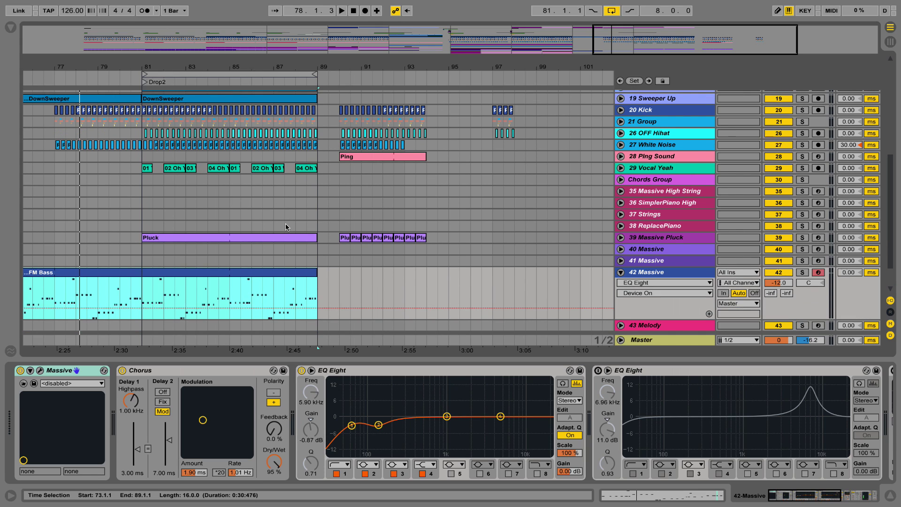
click(620, 271)
drag(258, 65, 310, 66)
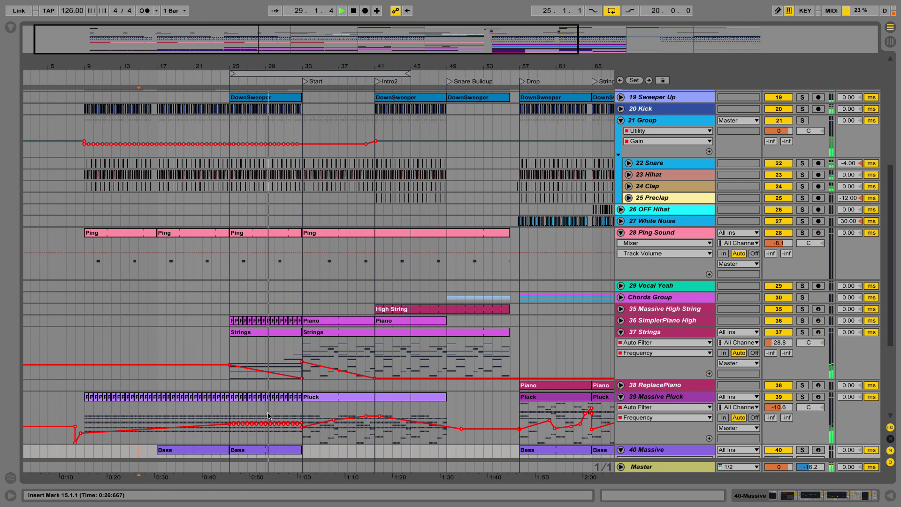
Step: Select bars 29.1.1 to 33.1.1 in the automation lane of the 39 Massive Pluck track
drag(266, 418, 299, 417)
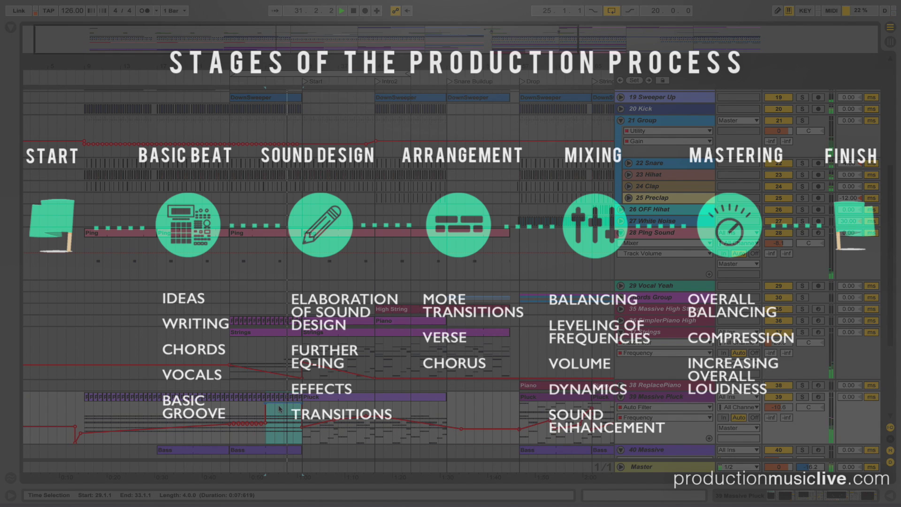
drag(280, 408, 279, 417)
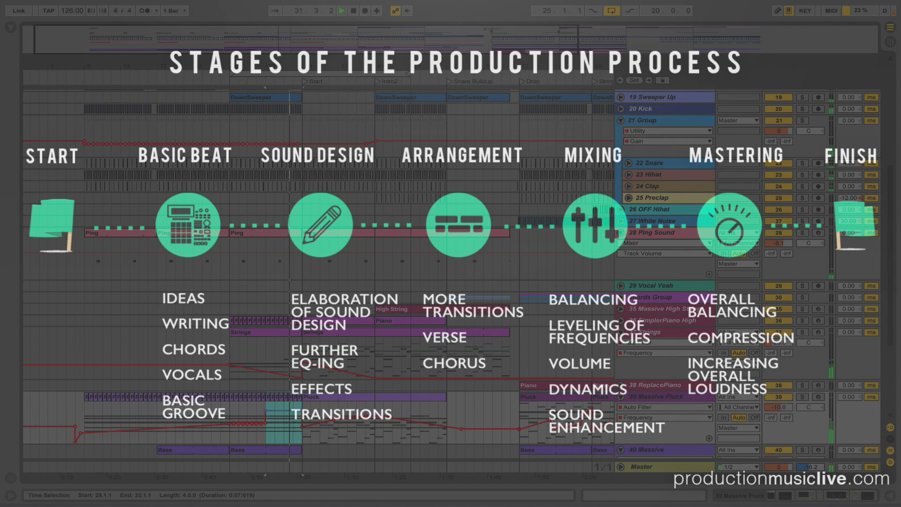
click(266, 415)
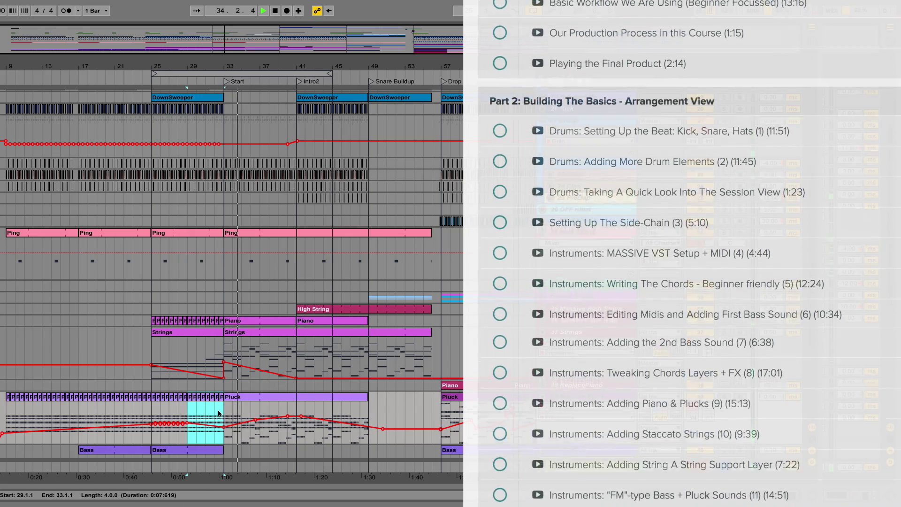
scroll(163, 308, down, 2)
scroll(162, 304, up, 4)
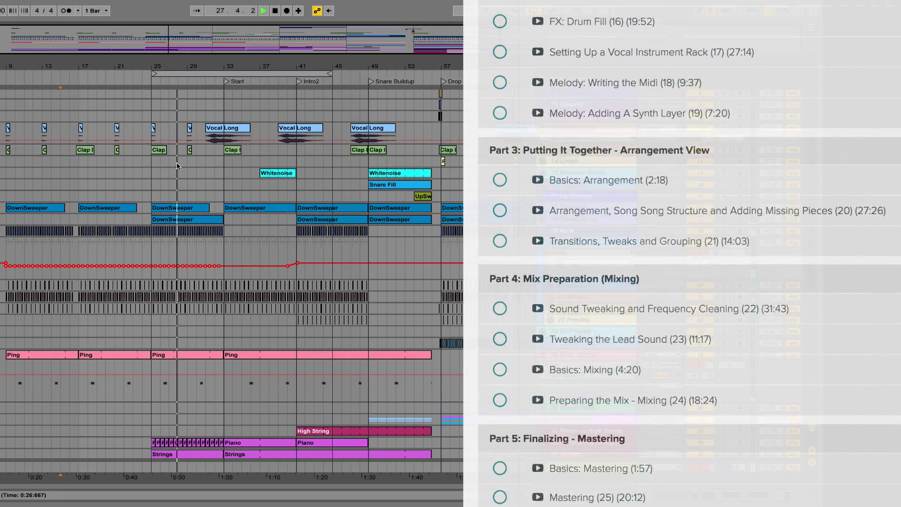
scroll(179, 174, down, 5)
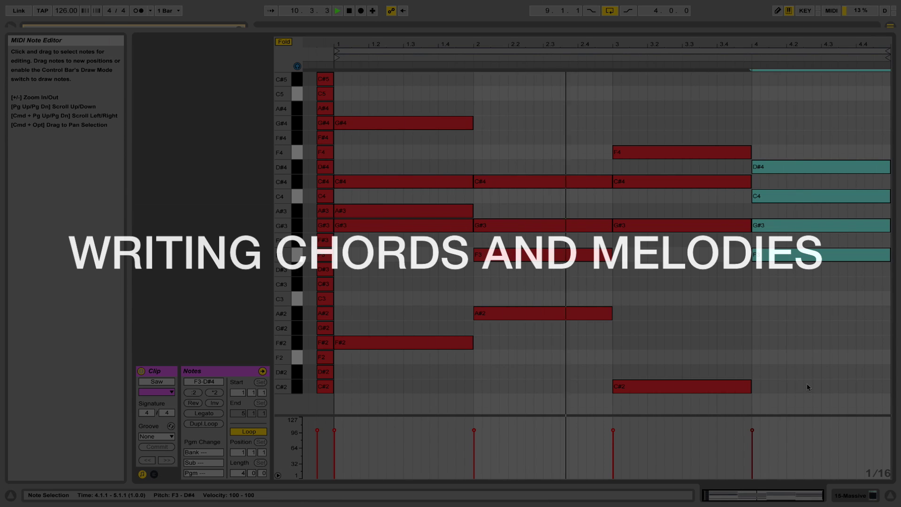
Step: In the Saw clip's fourth chord, move the F3 note down an octave to F2, add an F4 note and play the loop
key(space)
drag(803, 295, 810, 259)
key(shift+Down)
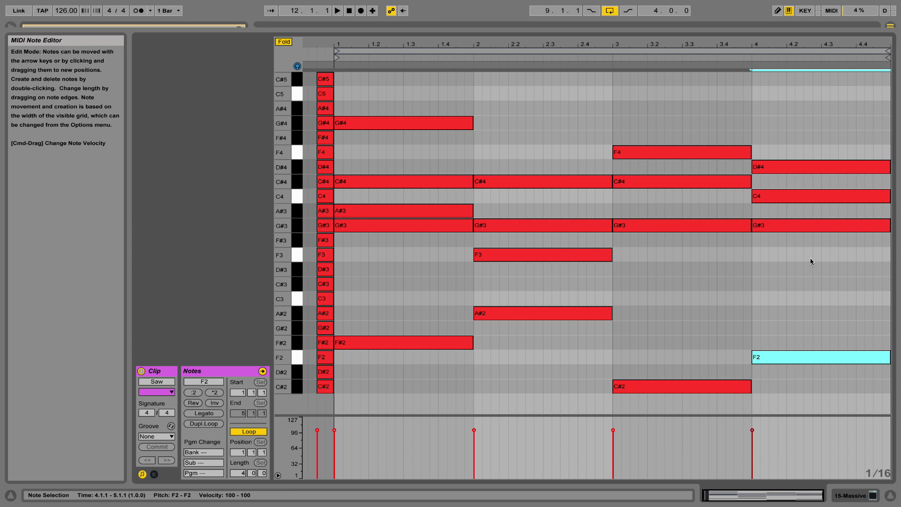
mouse_move(787, 357)
mouse_down()
mouse_move(784, 151)
mouse_move(798, 359)
mouse_up()
key(space)
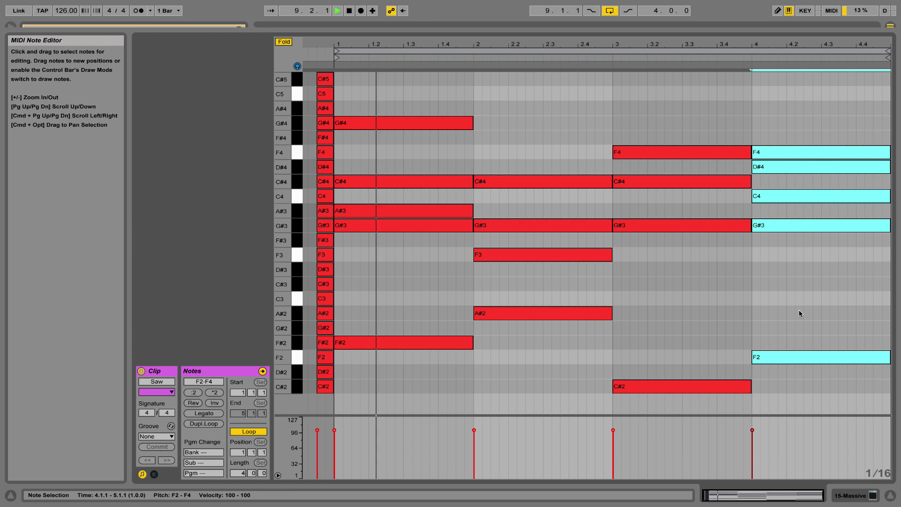
click(804, 310)
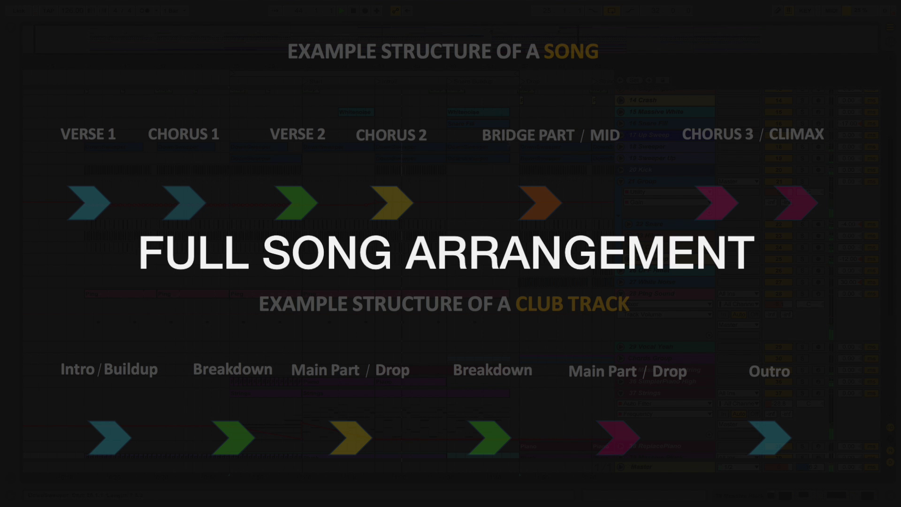
Step: Fold the 21 Group drum tracks in the arrangement
scroll(510, 146, up, 2)
scroll(511, 147, up, 2)
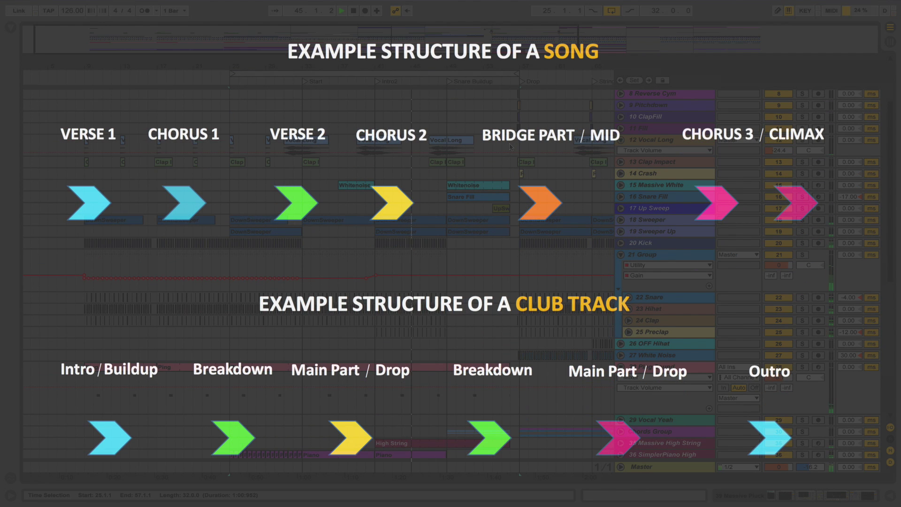
click(620, 255)
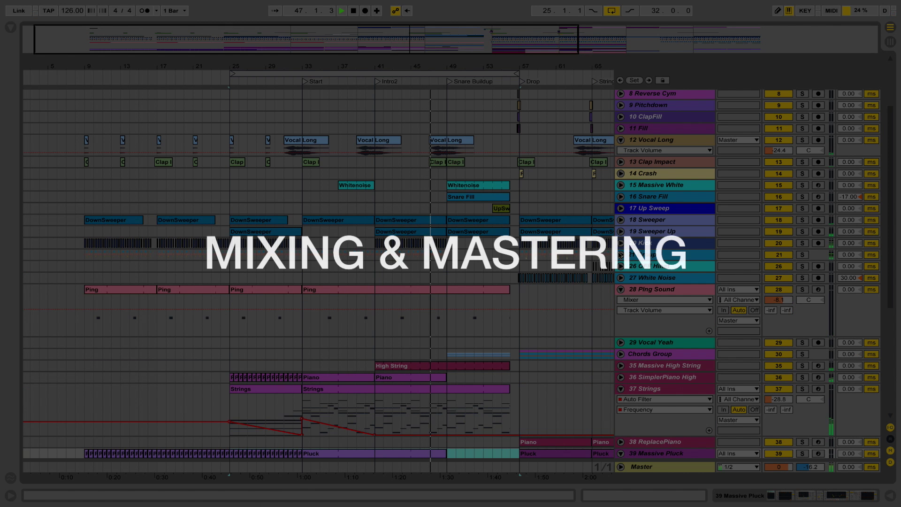
scroll(510, 235, down, 6)
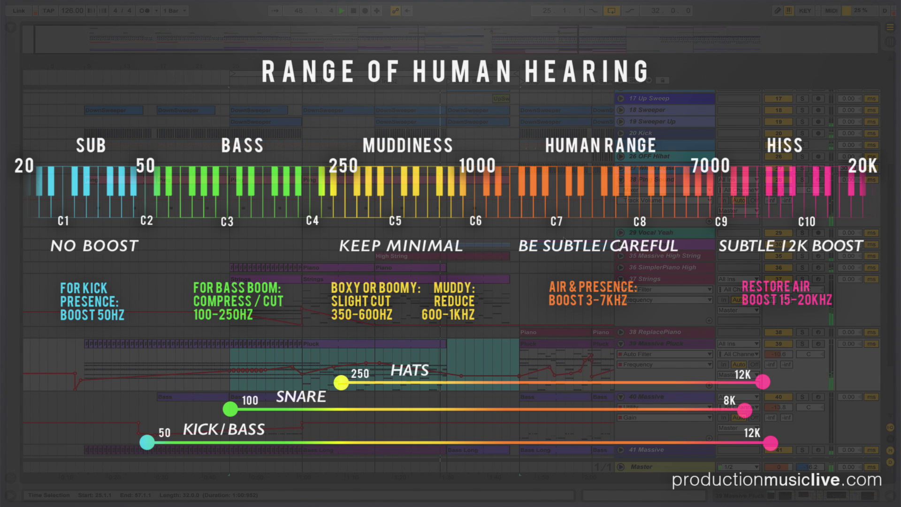